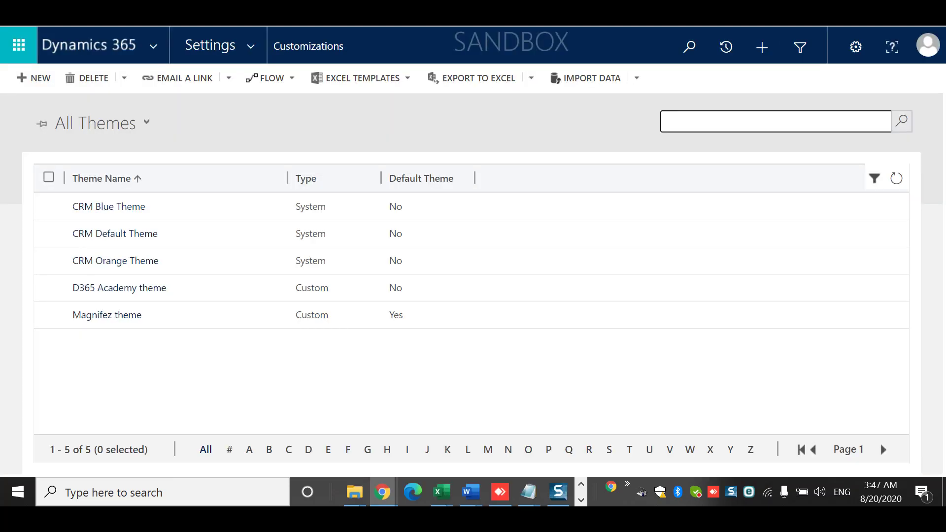
Open the list of themes in the Customizations area of the advanced settings.
click(856, 47)
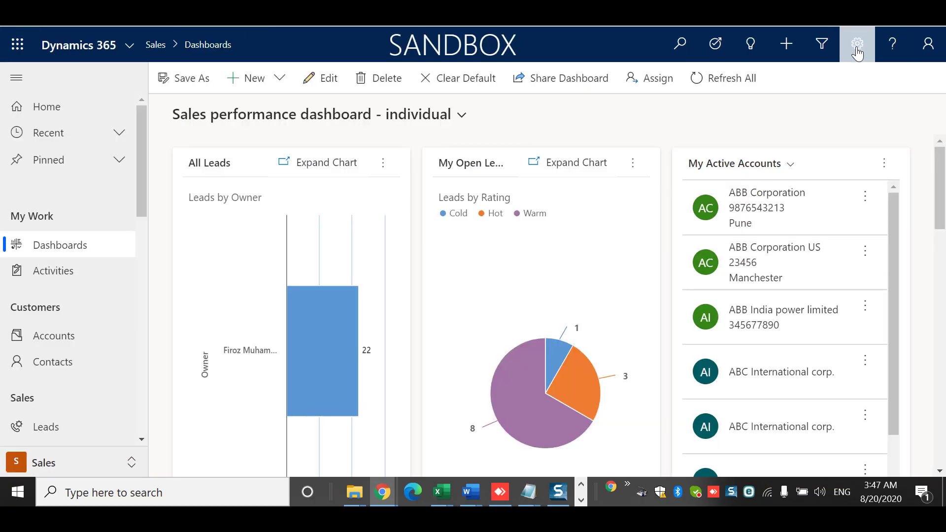
click(856, 47)
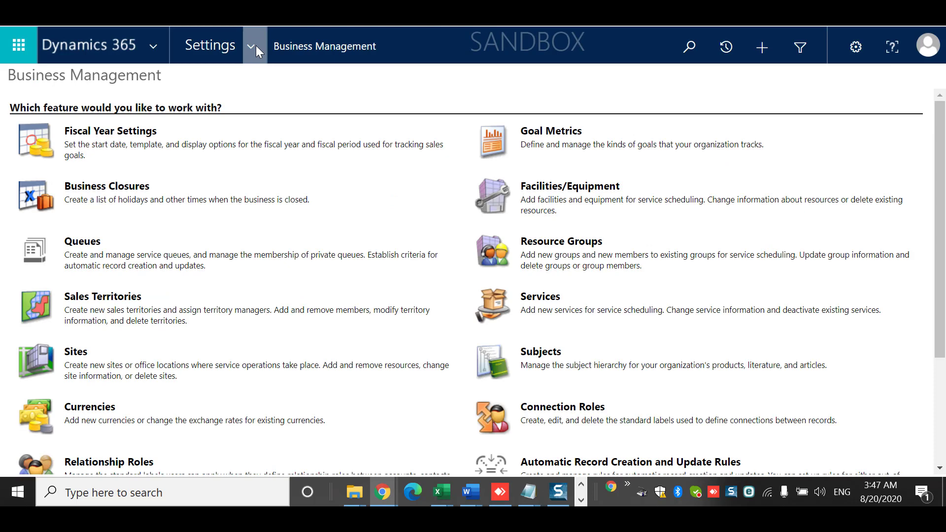
click(254, 46)
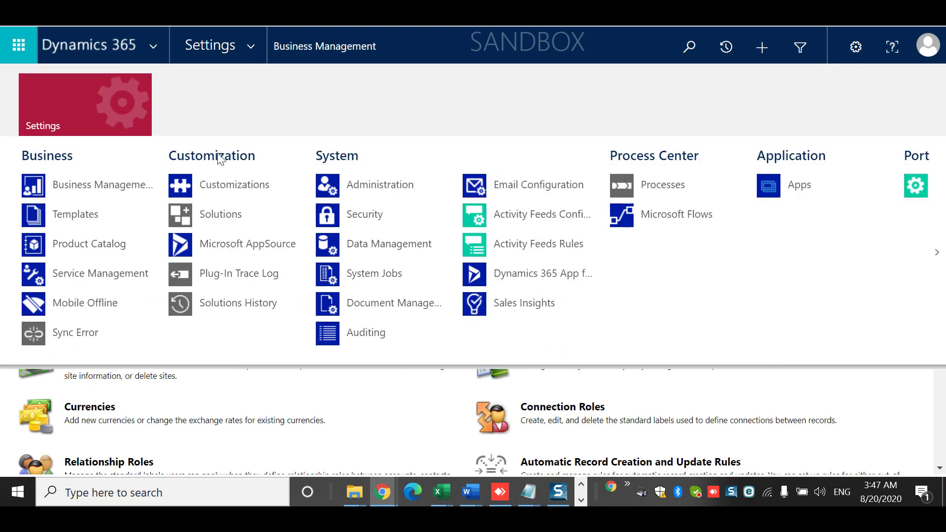
click(222, 185)
click(42, 278)
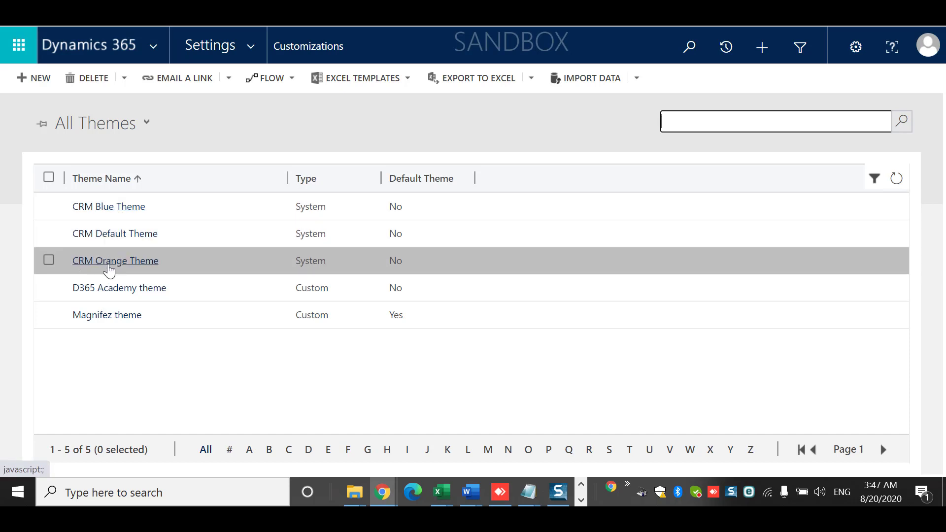
Open the CRM Default Theme and examine its name, navigation bar settings and UI element colors.
click(128, 238)
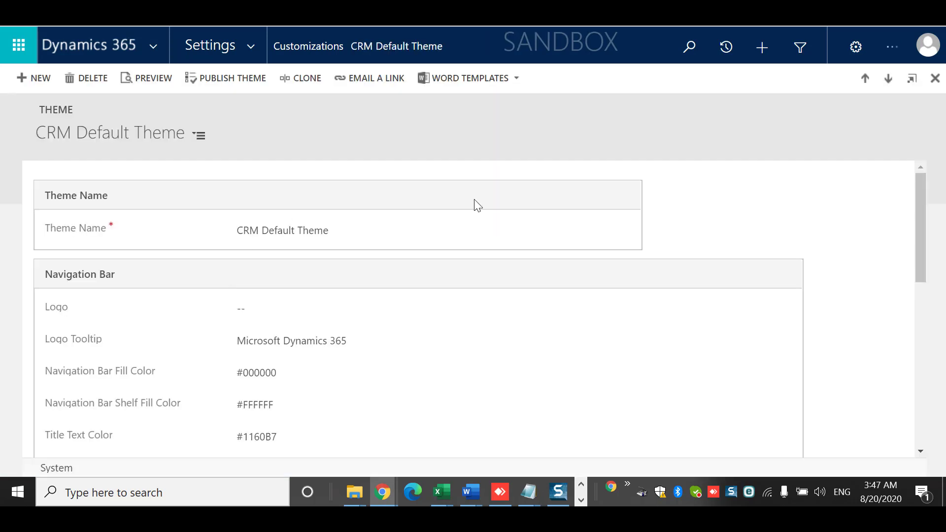
drag(921, 190, 897, 184)
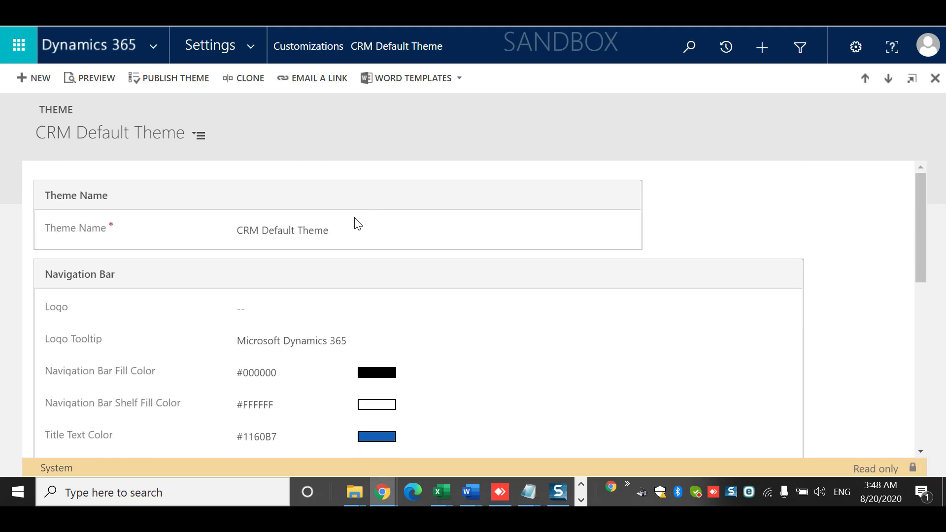
click(363, 235)
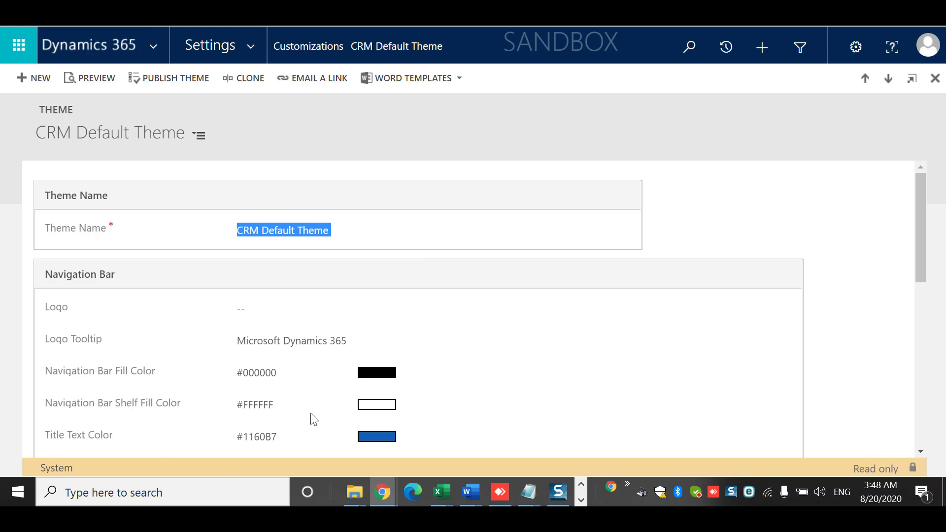
drag(923, 211, 916, 273)
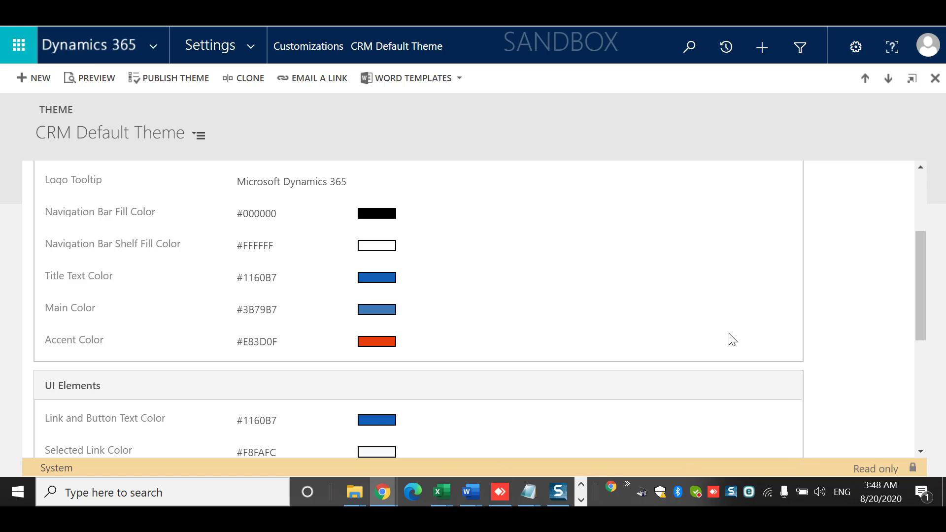
drag(919, 300, 889, 200)
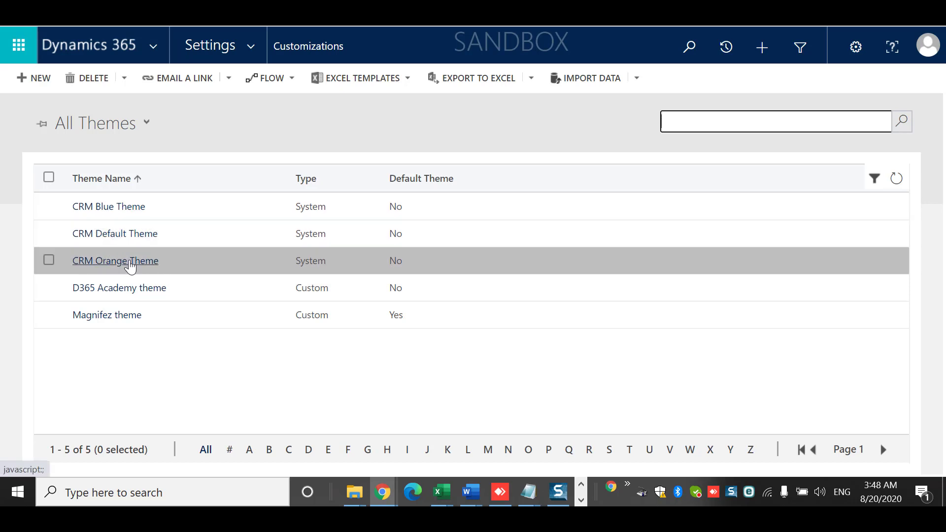
Open the CRM Blue Theme, review its navigation bar and UI element colors, and publish it.
click(133, 212)
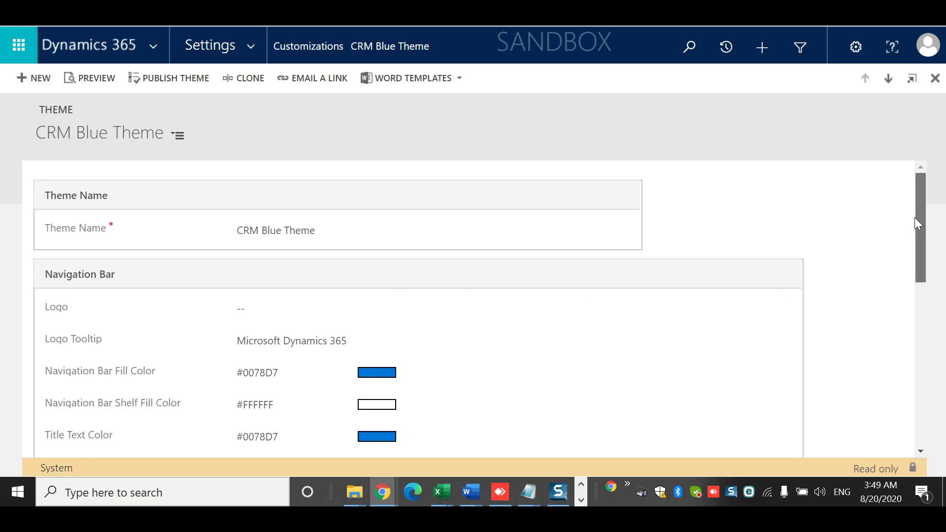
drag(915, 217, 914, 246)
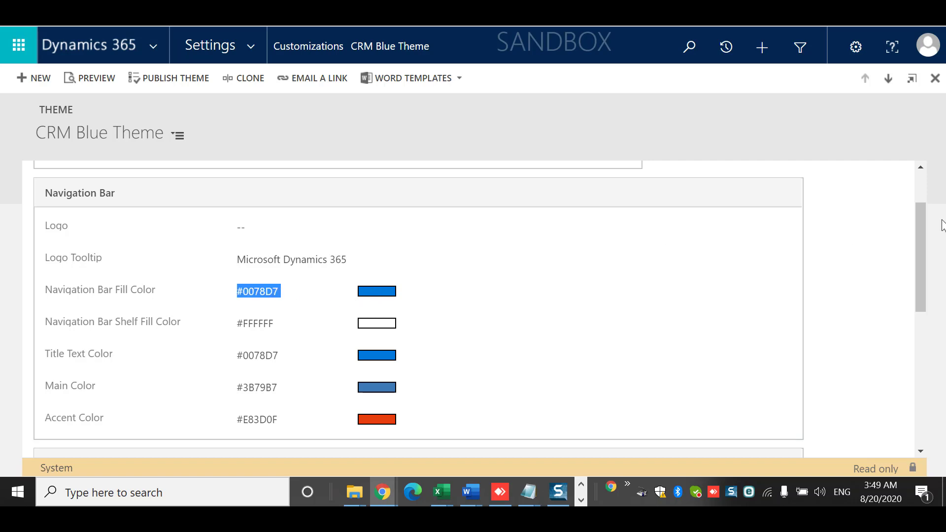
drag(921, 249, 923, 291)
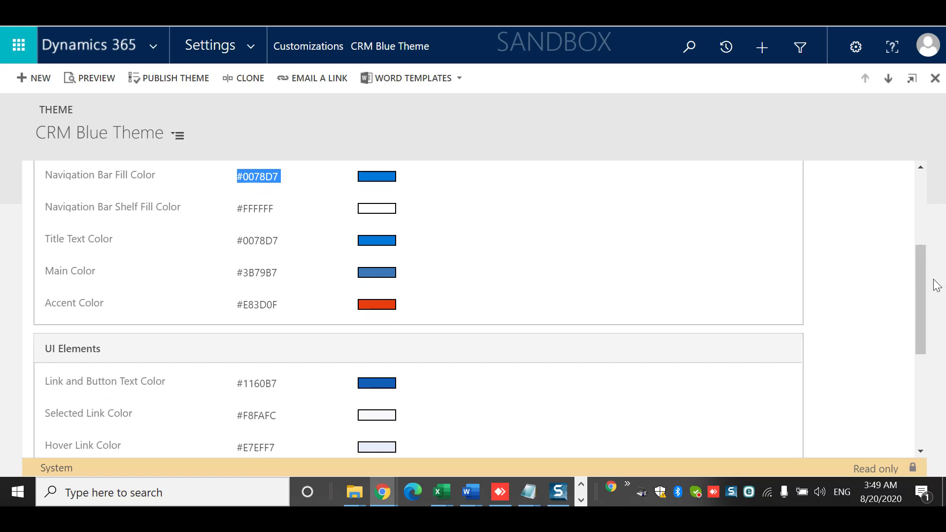
drag(917, 292, 892, 144)
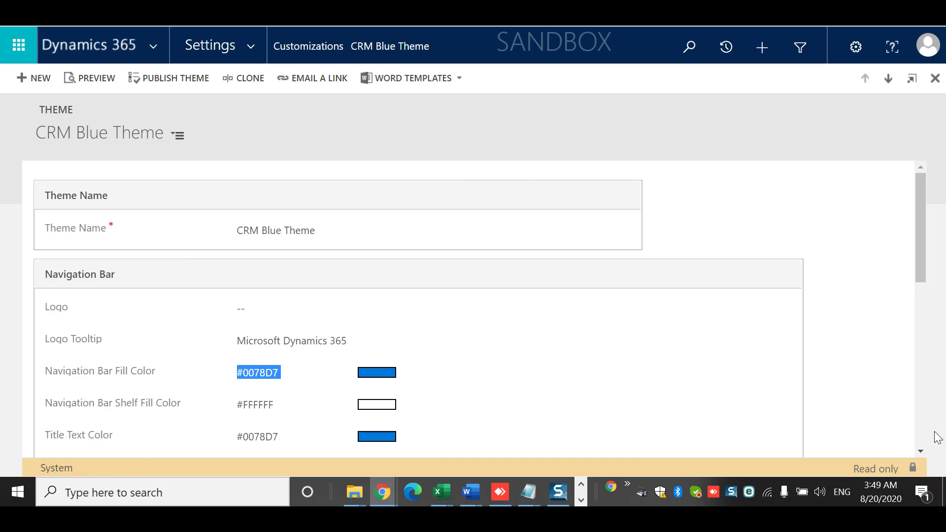
click(168, 86)
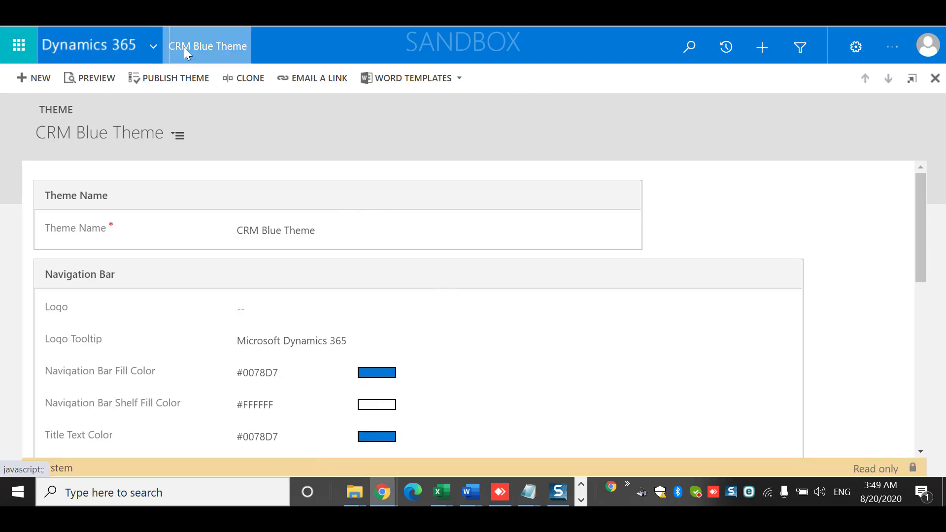
Return to the list of all themes and publish the CRM Orange Theme.
click(155, 45)
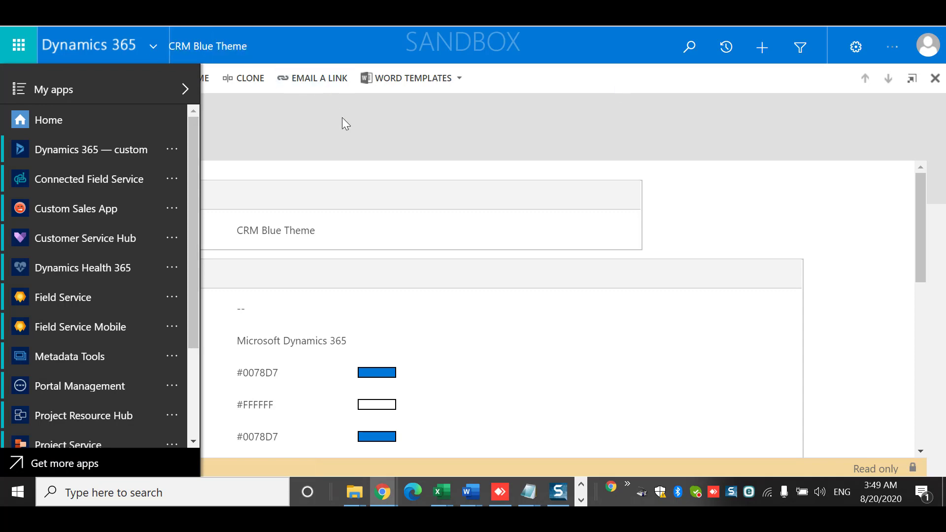
click(205, 73)
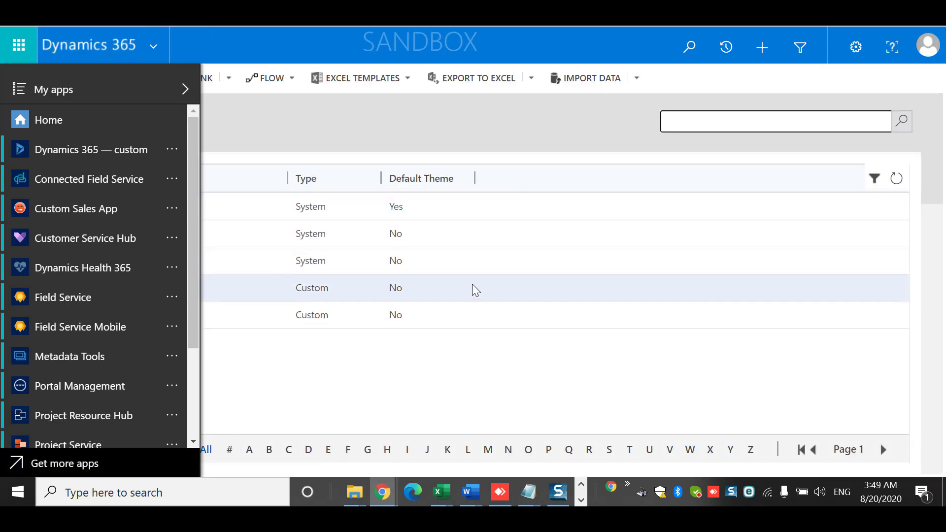
click(484, 254)
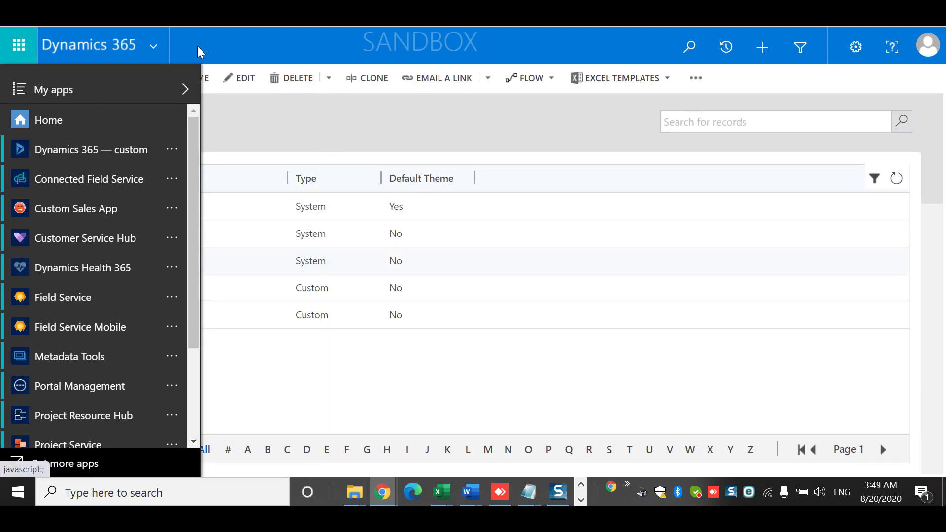
click(159, 50)
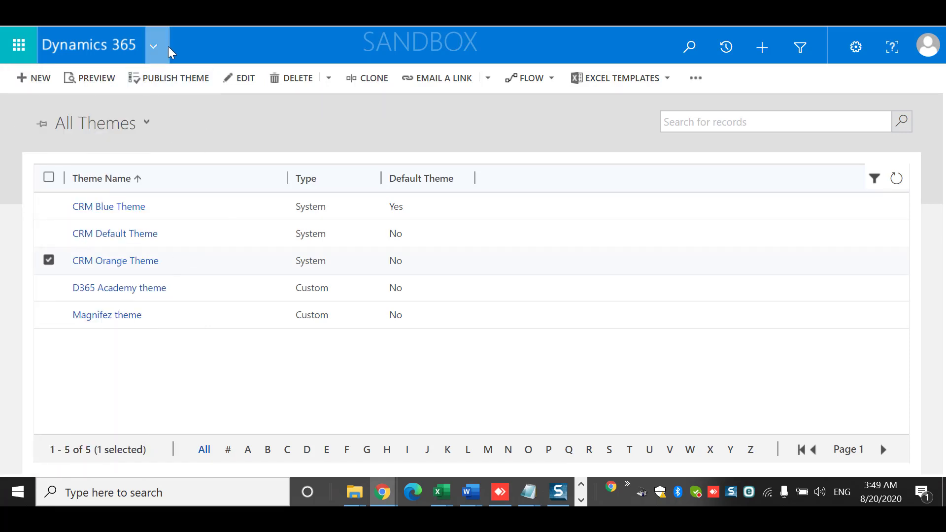
click(175, 80)
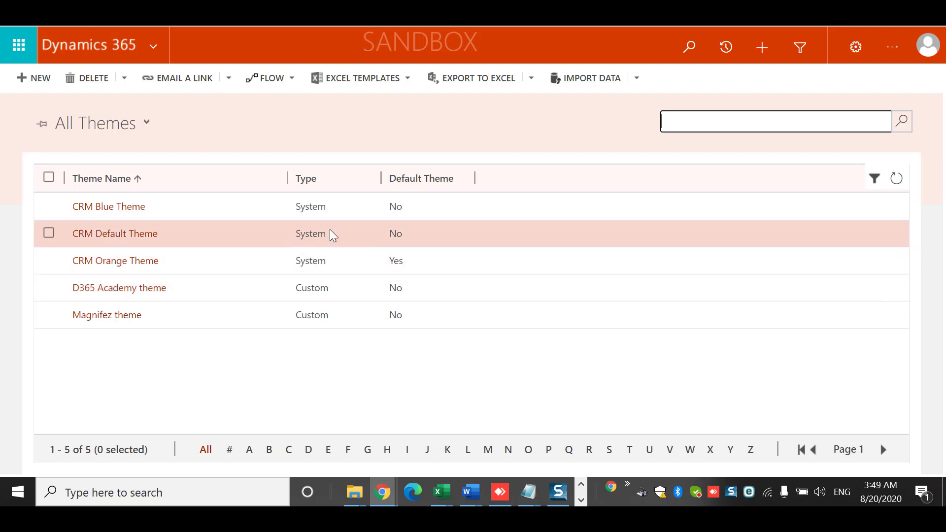
Create a new theme record named "D365 Custom theme - Green".
click(434, 234)
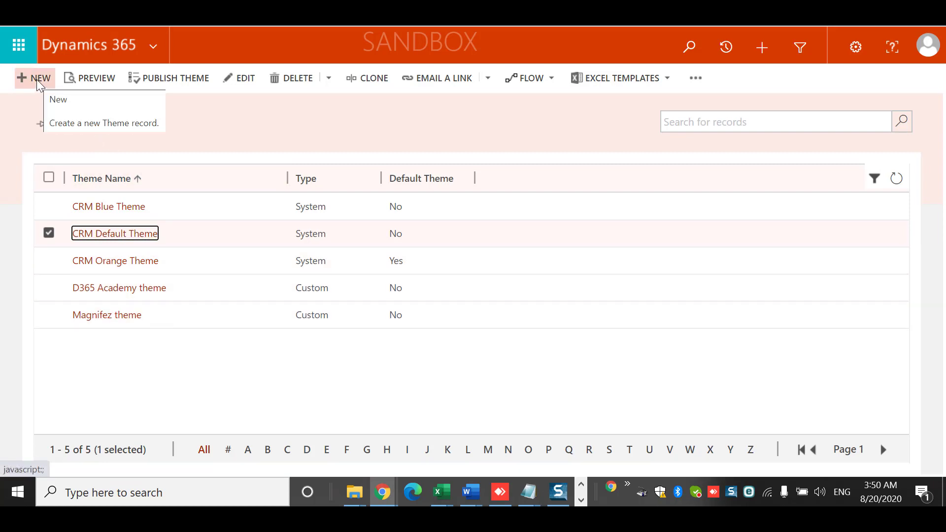
click(50, 77)
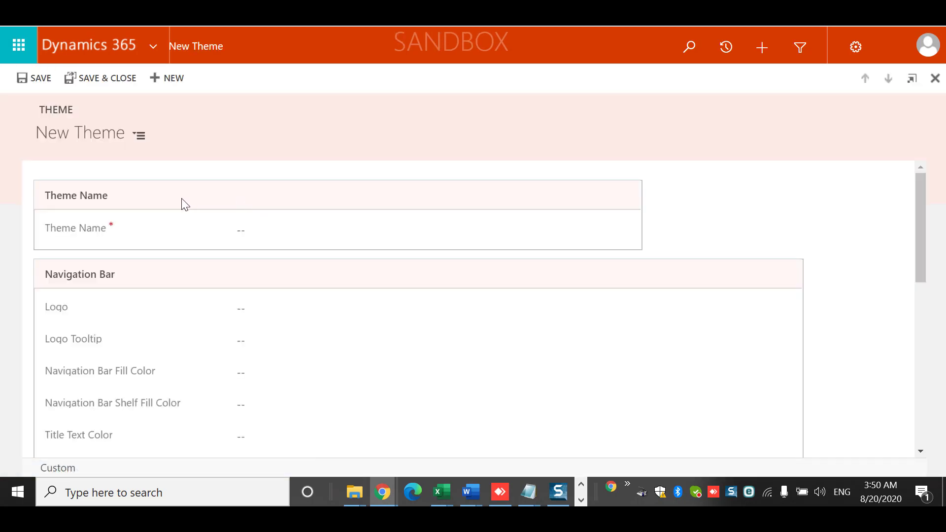
click(264, 240)
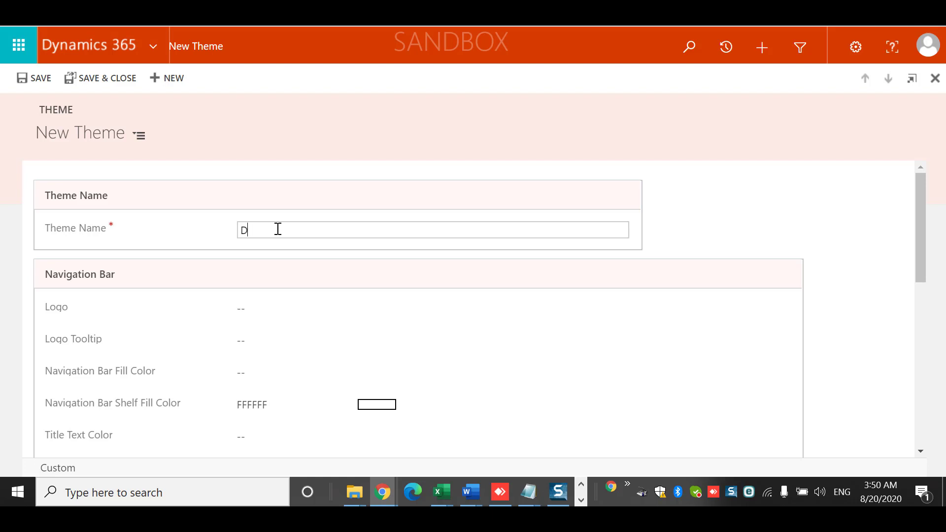
text(D365 Custom them)
text(- Green)
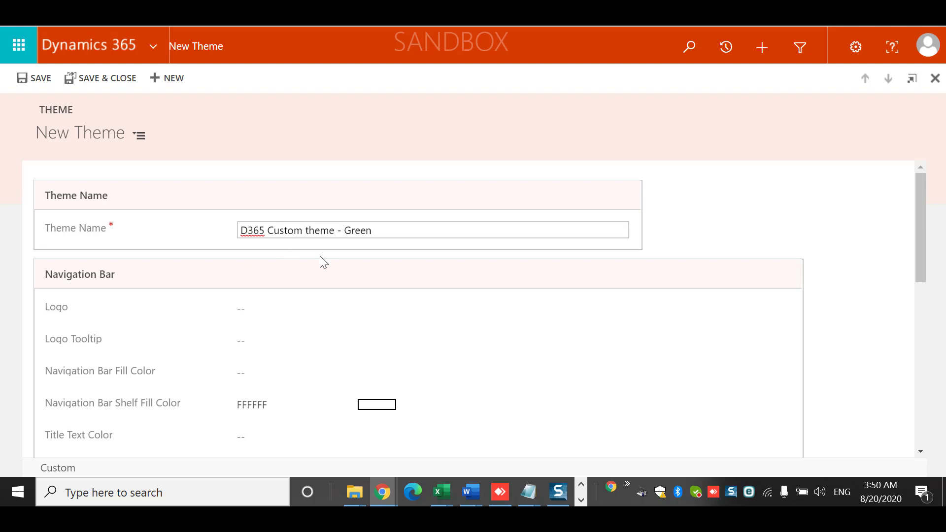
Set the logo to the msemr_careplan16 web resource and the logo tooltip to "D365 theme", and save the theme.
click(294, 314)
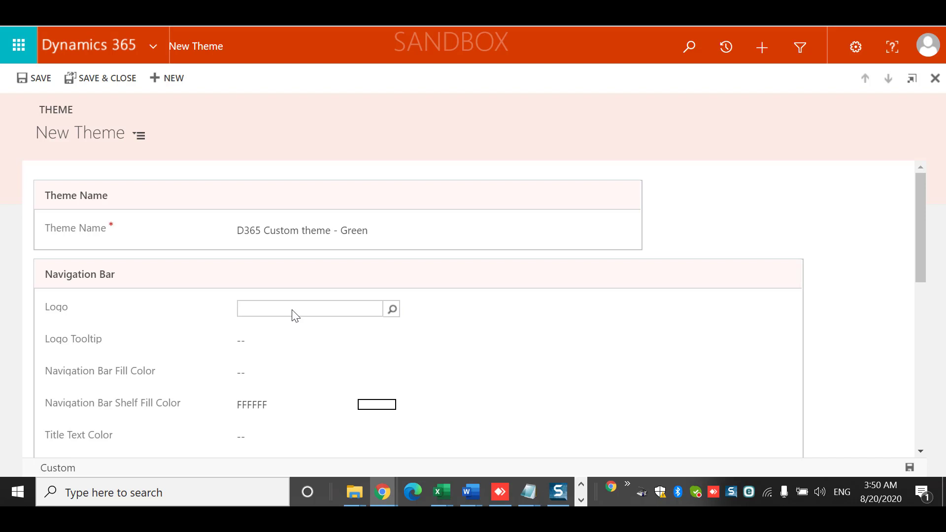
click(392, 309)
drag(414, 169, 416, 281)
click(355, 285)
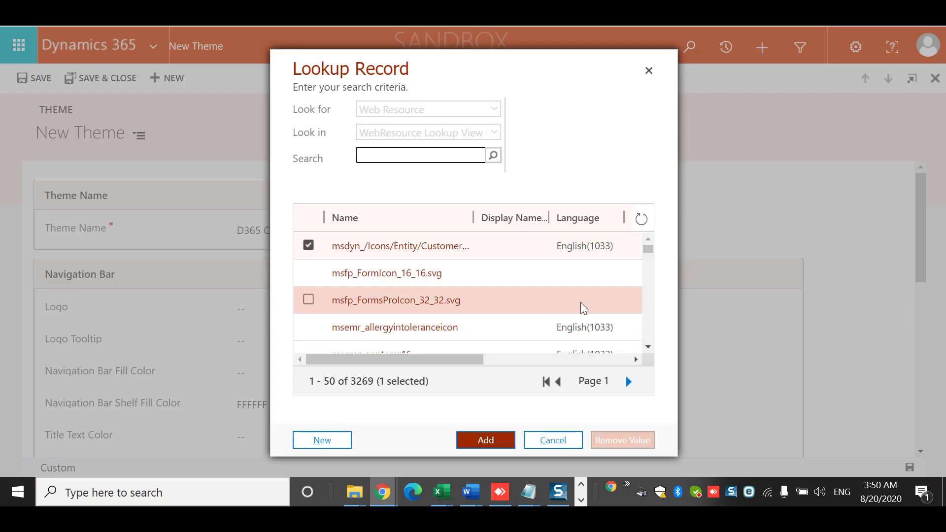
scroll(648, 277, down, 2)
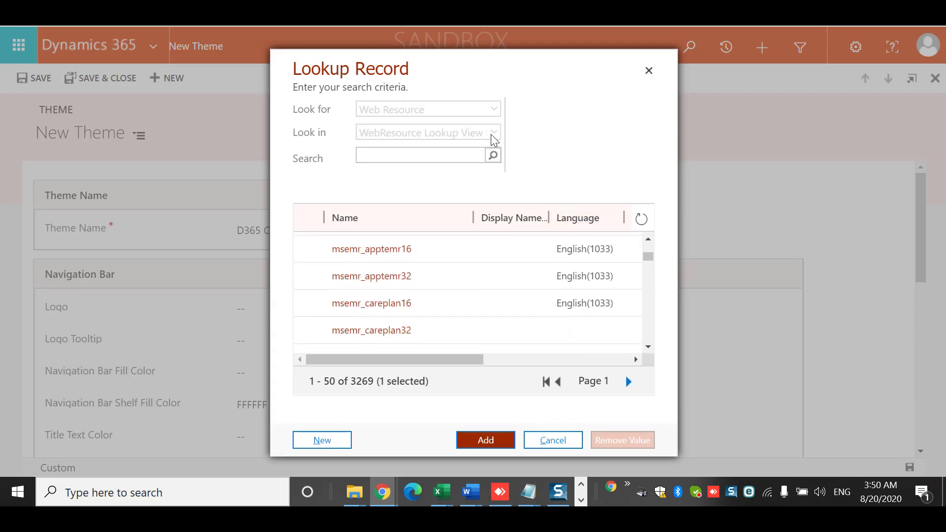
click(501, 299)
click(508, 439)
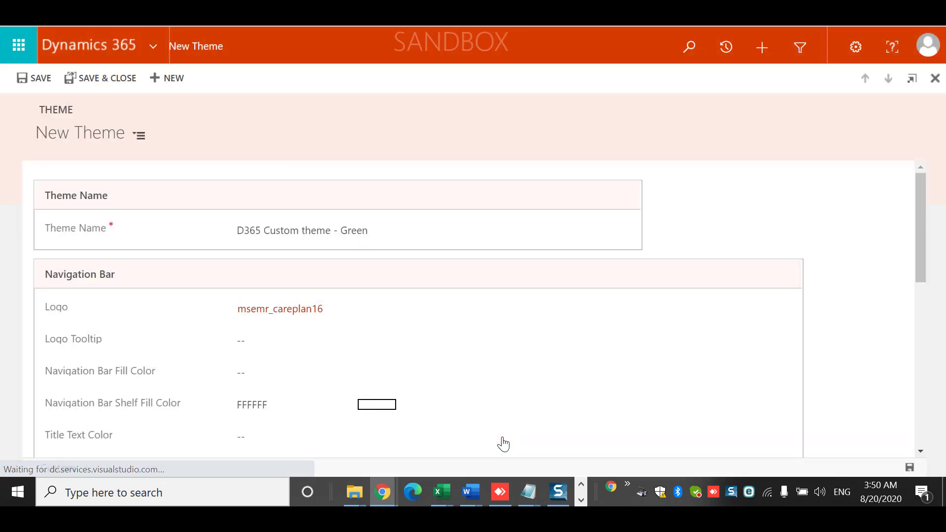
click(279, 344)
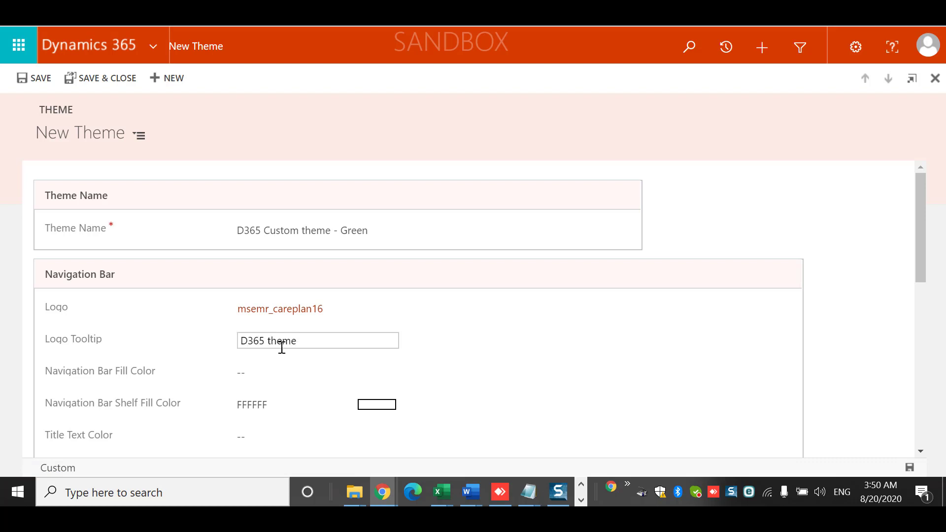
click(298, 377)
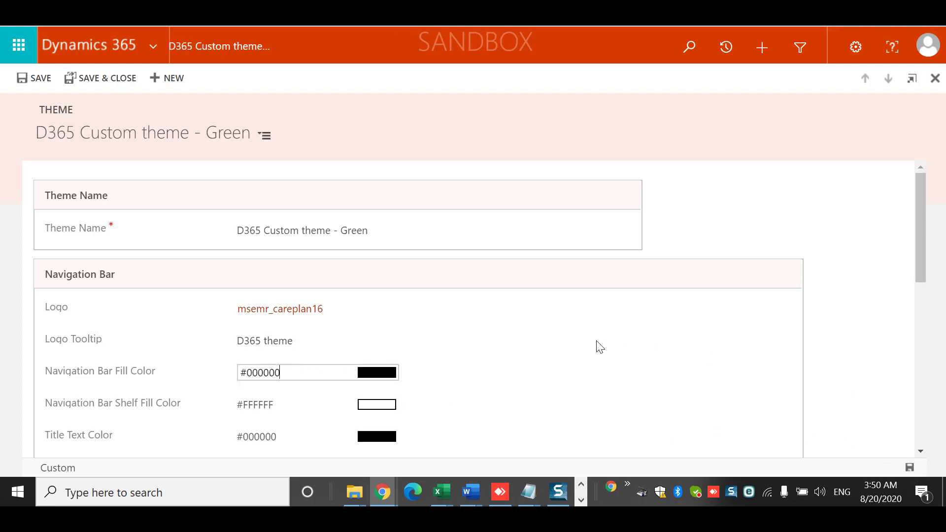
Open the Navigation Bar Fill Color for editing and select its hex digits after the # sign.
drag(923, 188, 924, 228)
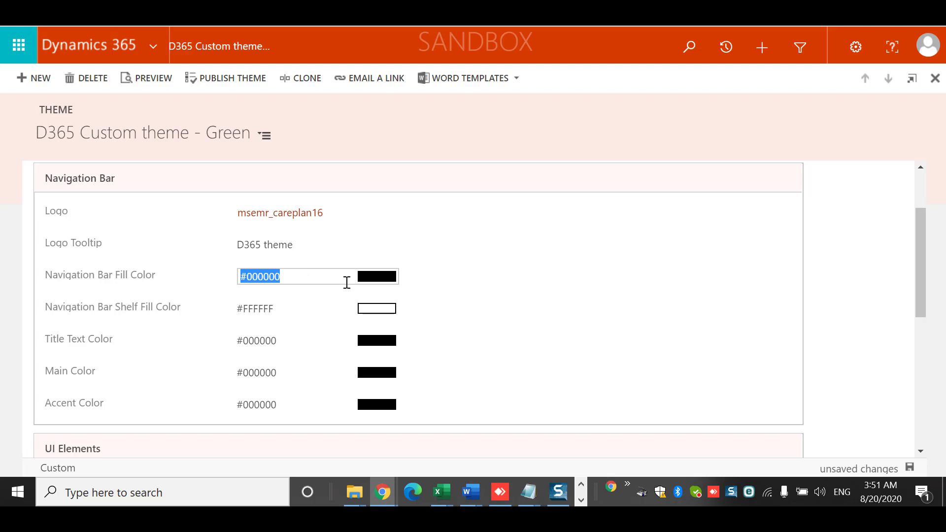
click(331, 280)
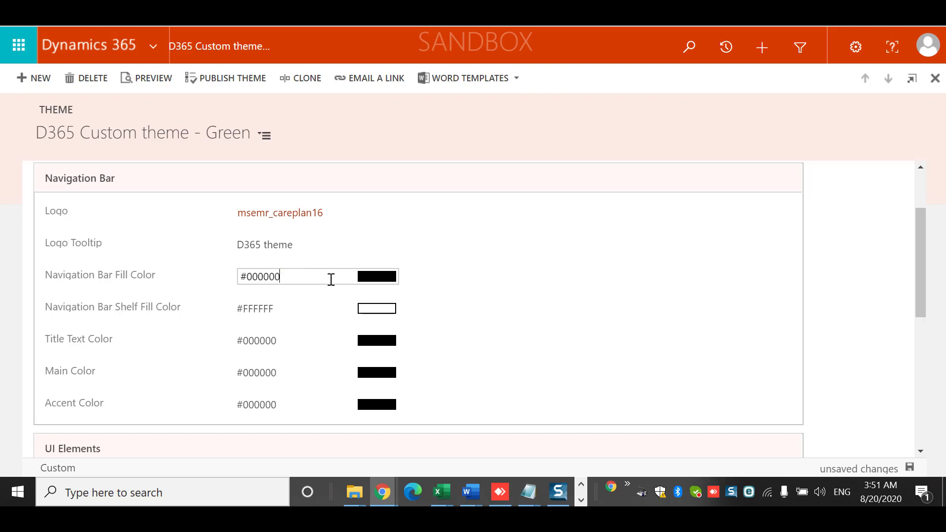
drag(279, 279, 250, 280)
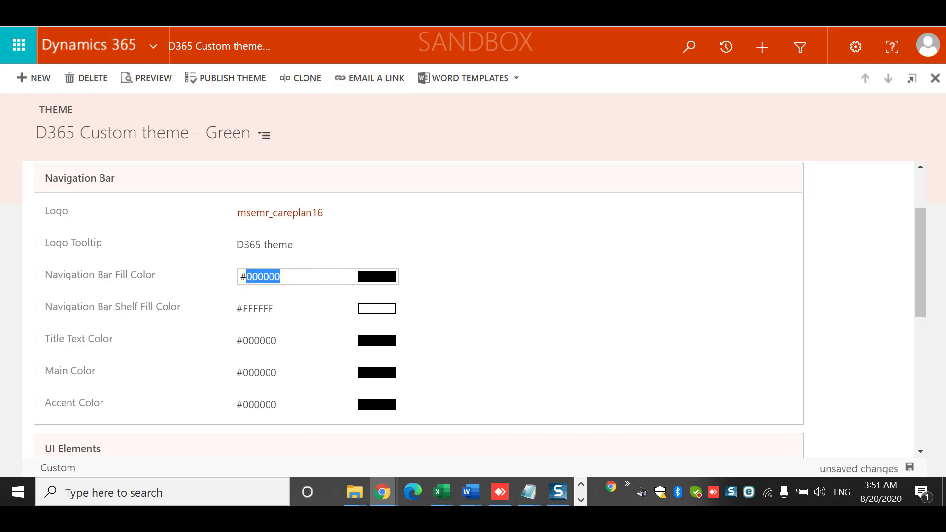
Search the web in a new browser tab for "color codes" and open the HTML Color Codes site.
key(ctrl+t)
text(col)
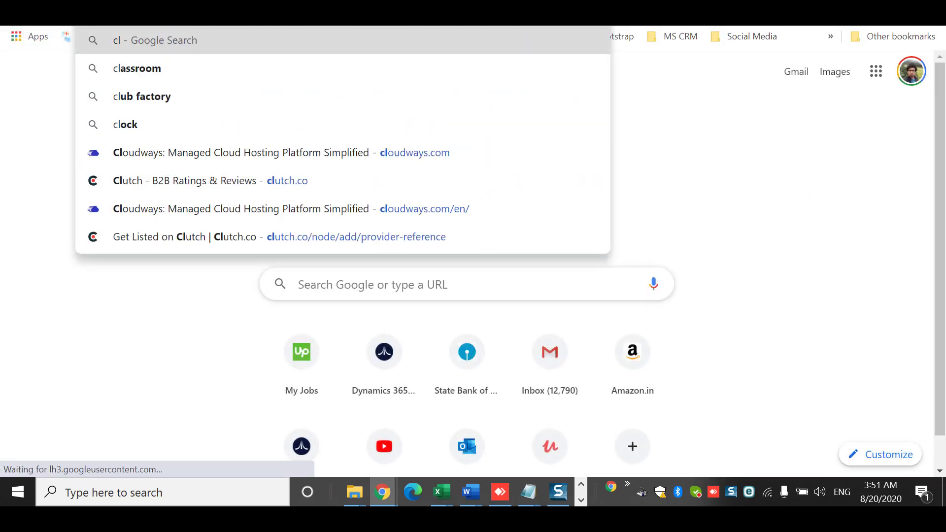
key(BackSpace)
text(olor th)
key(BackSpace)
key(BackSpace)
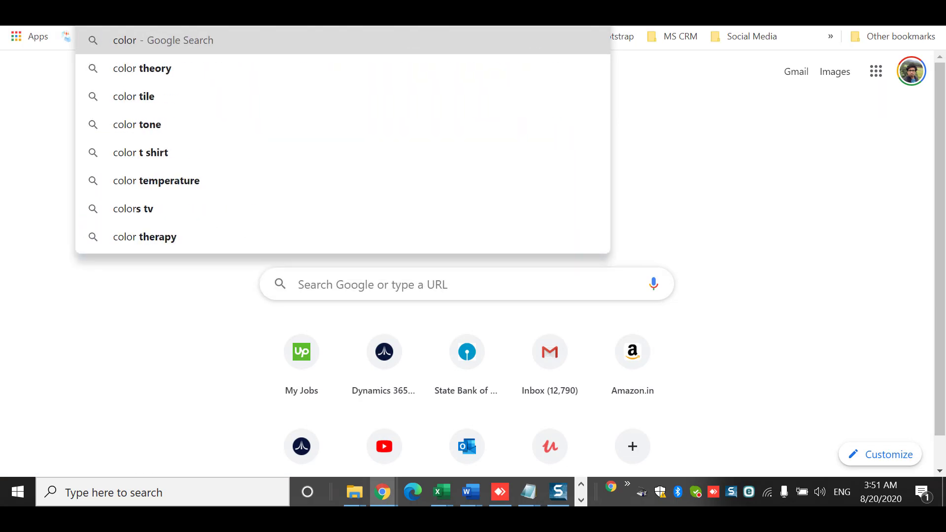
text(colkd)
key(BackSpace)
key(BackSpace)
key(BackSpace)
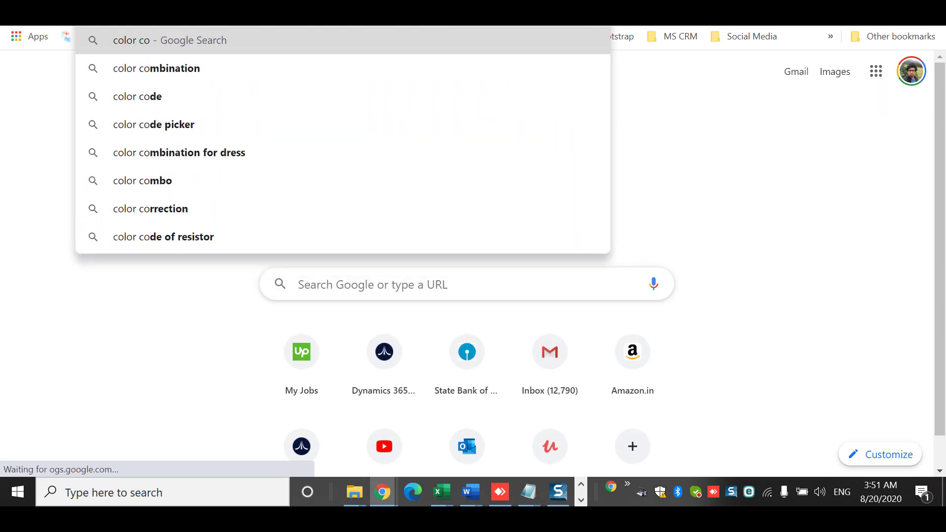
text(de)
key(Return)
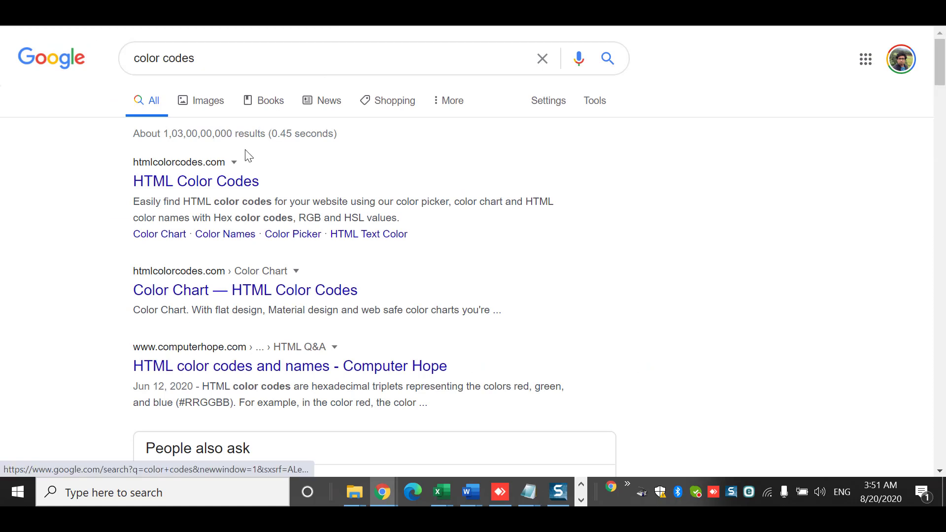
click(220, 182)
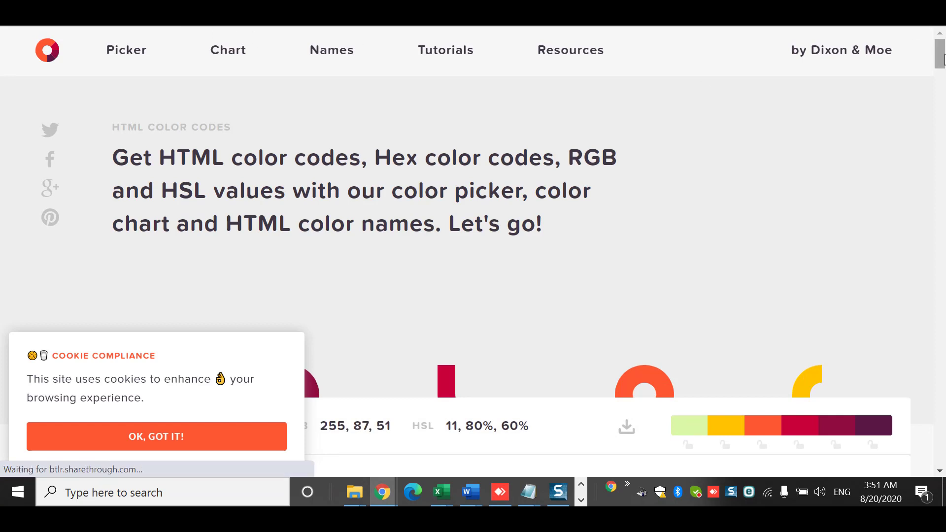
Choose the green shade 18D350 in the site's color picker and copy its hex code.
drag(941, 52, 943, 73)
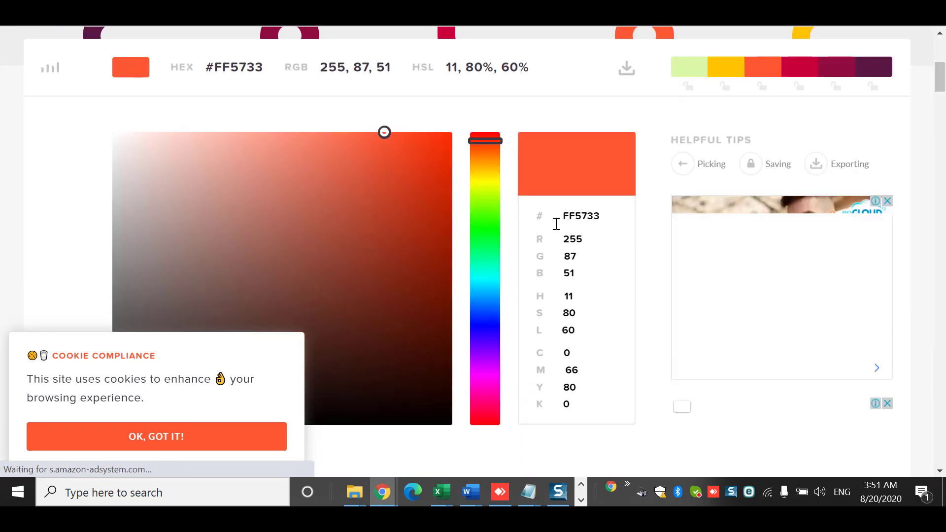
click(377, 236)
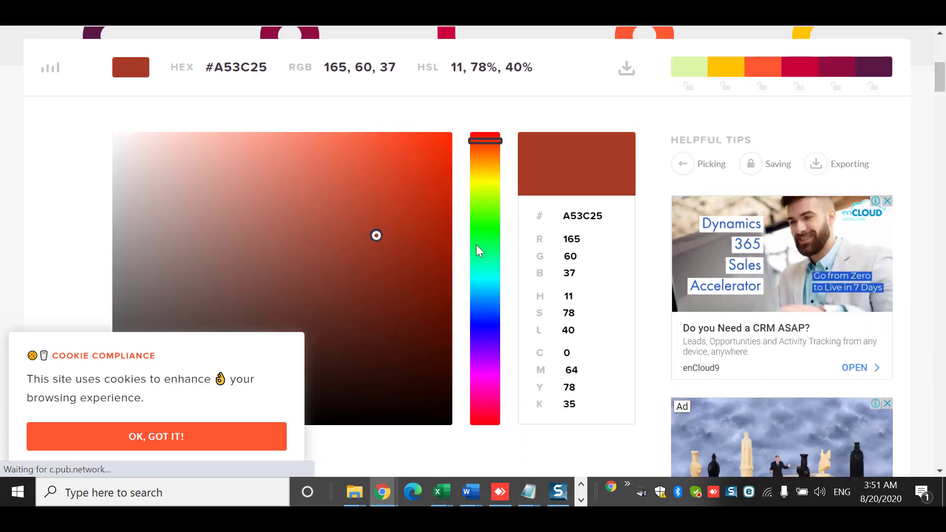
click(476, 244)
click(414, 183)
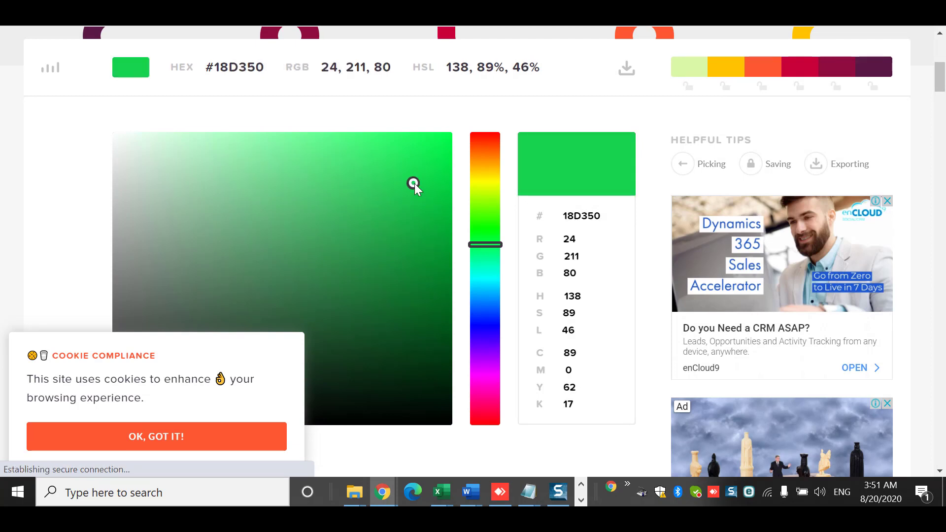
double_click(593, 216)
key(ctrl+c)
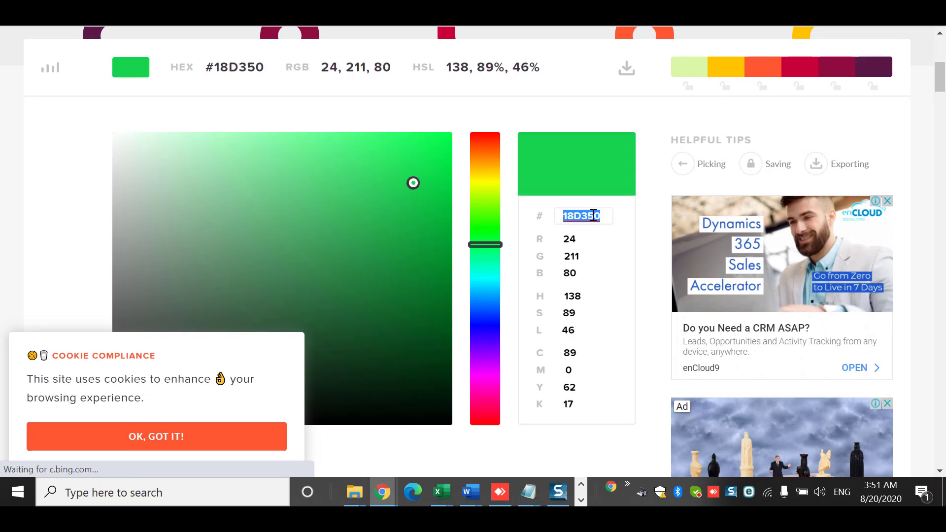
Return to the Dynamics 365 theme record and set the Navigation Bar Fill Color to the copied code #18D350.
key(alt+Tab)
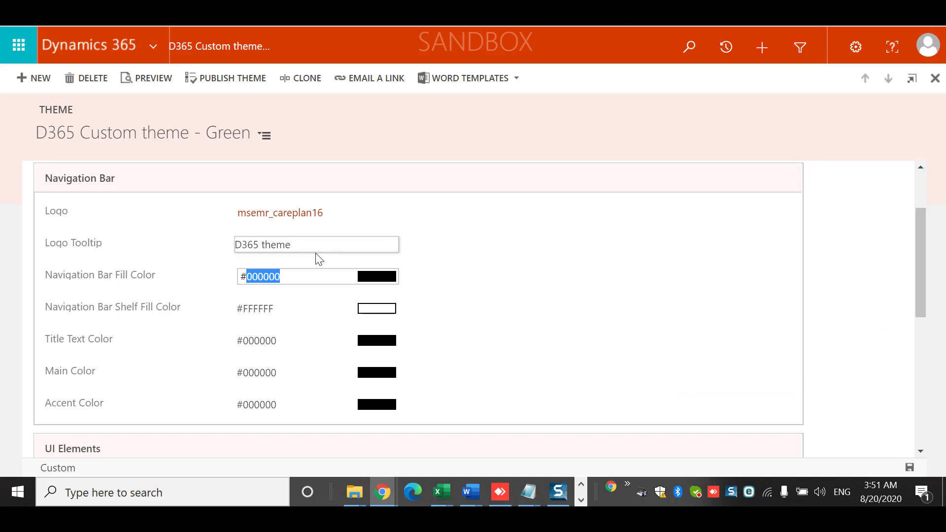
key(ctrl+v)
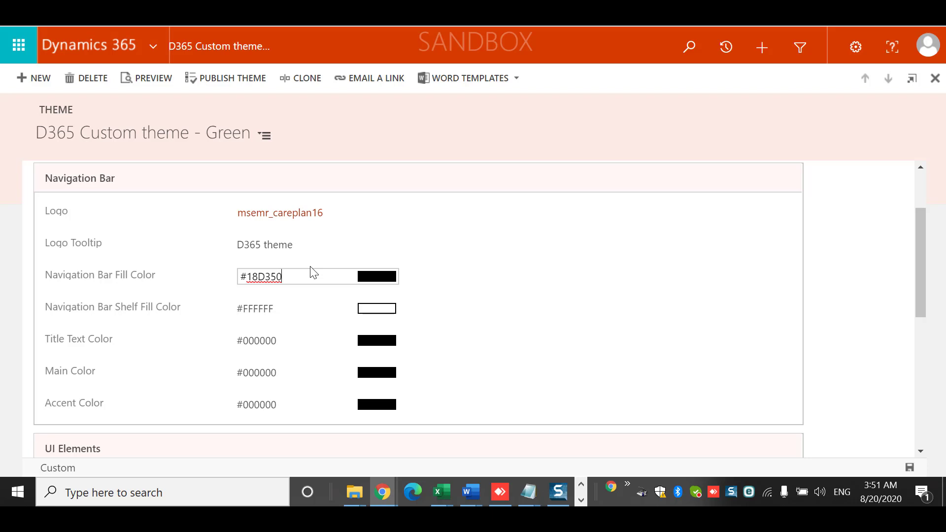
click(504, 260)
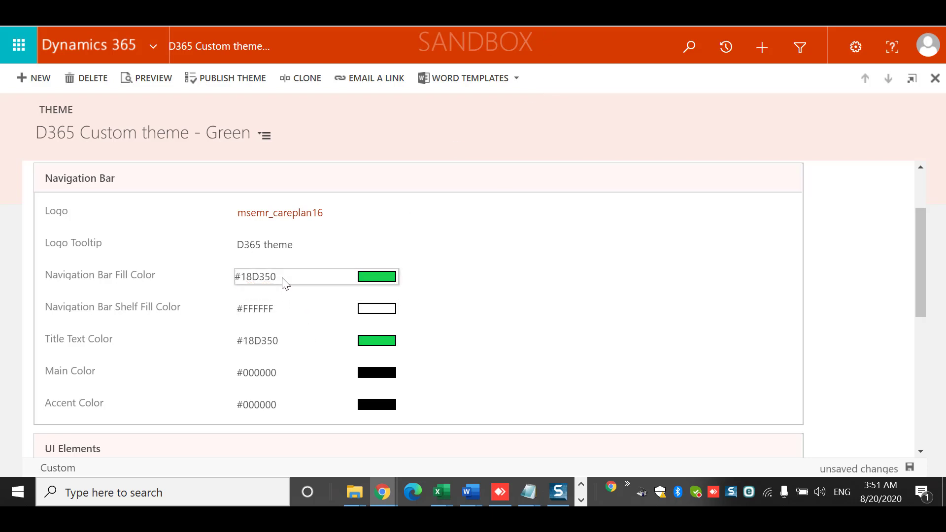
Set the Navigation Bar Shelf Fill Color to #1FFFFF.
click(290, 312)
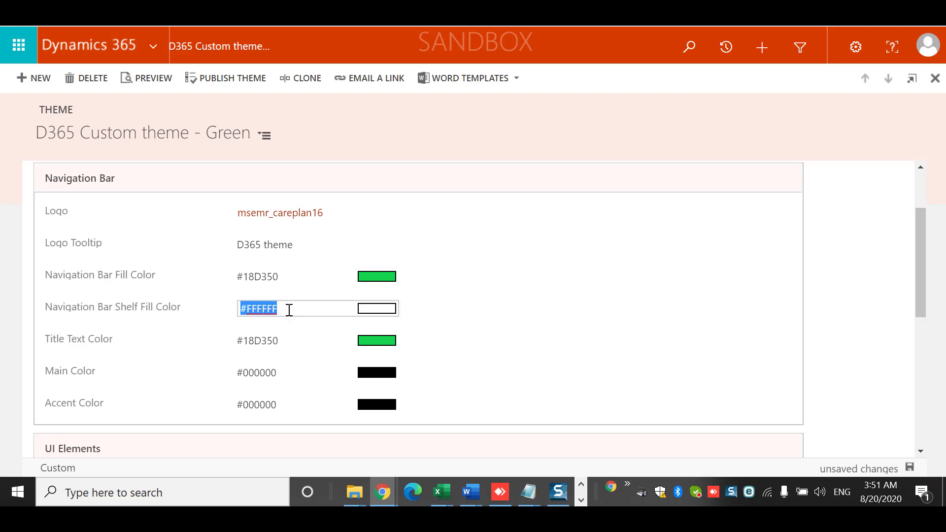
click(290, 310)
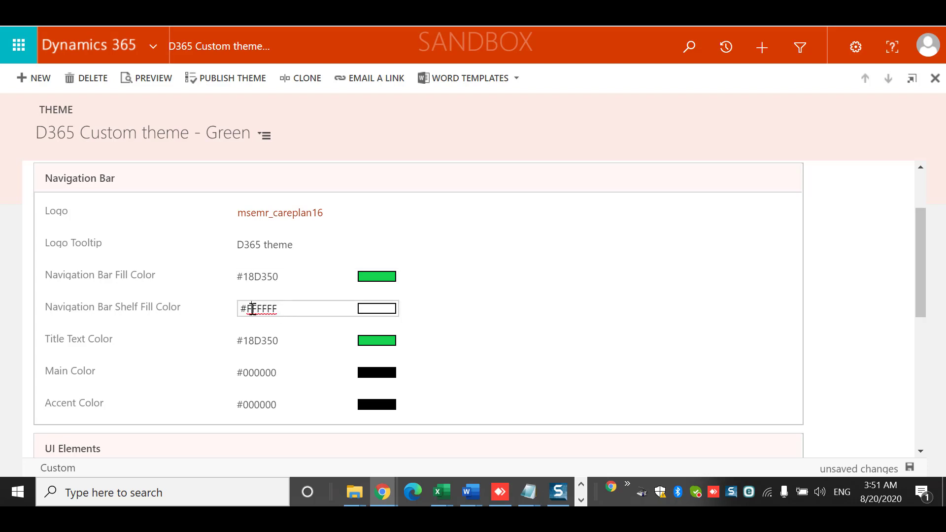
text(1)
key(Tab)
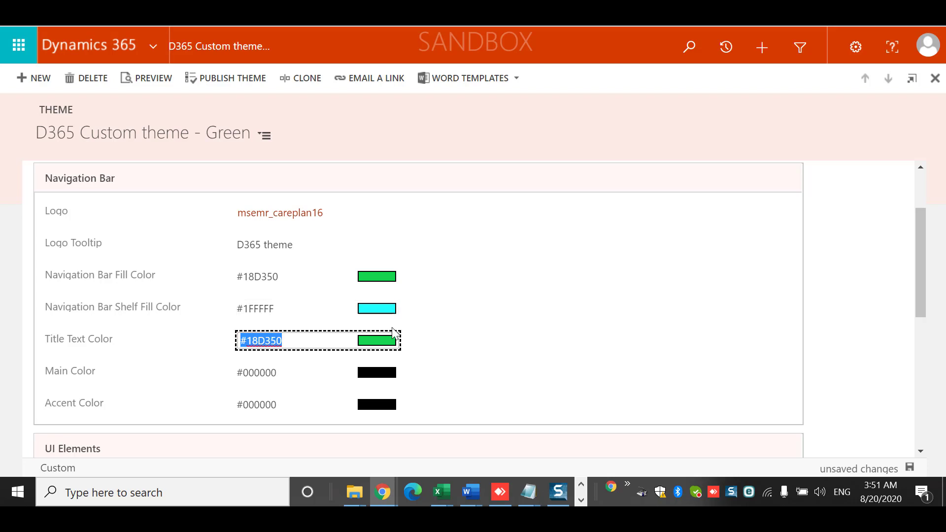
click(451, 339)
Look through the theme's remaining color settings and preview "D365 Custom theme - Green".
drag(924, 258, 910, 164)
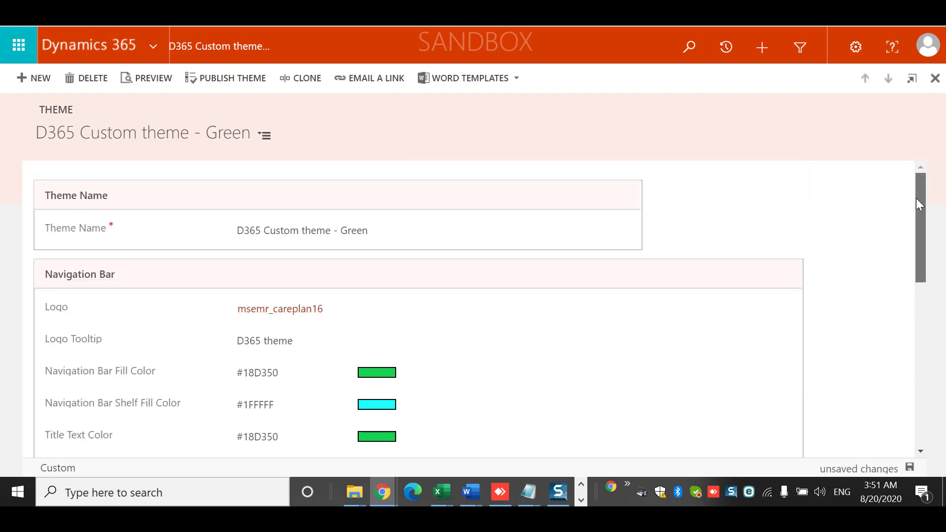
drag(917, 199, 926, 388)
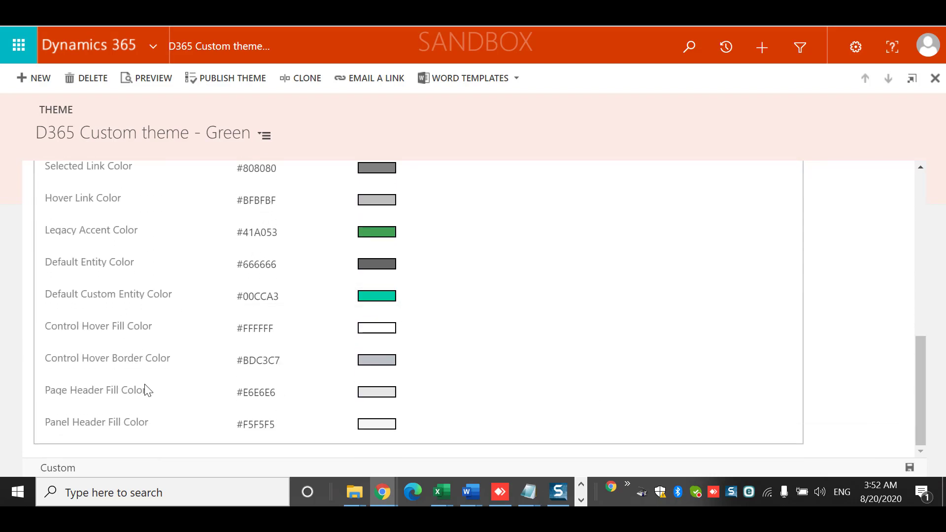
click(917, 182)
click(917, 182)
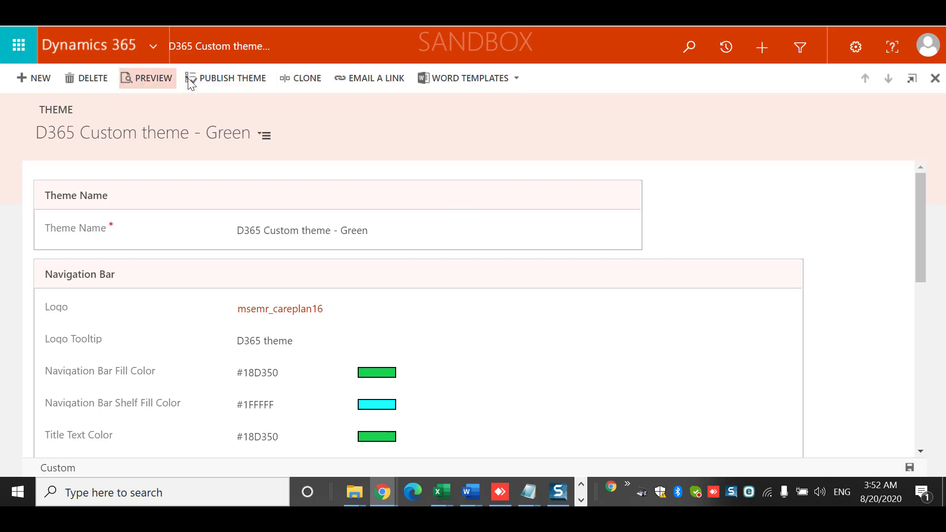
click(165, 82)
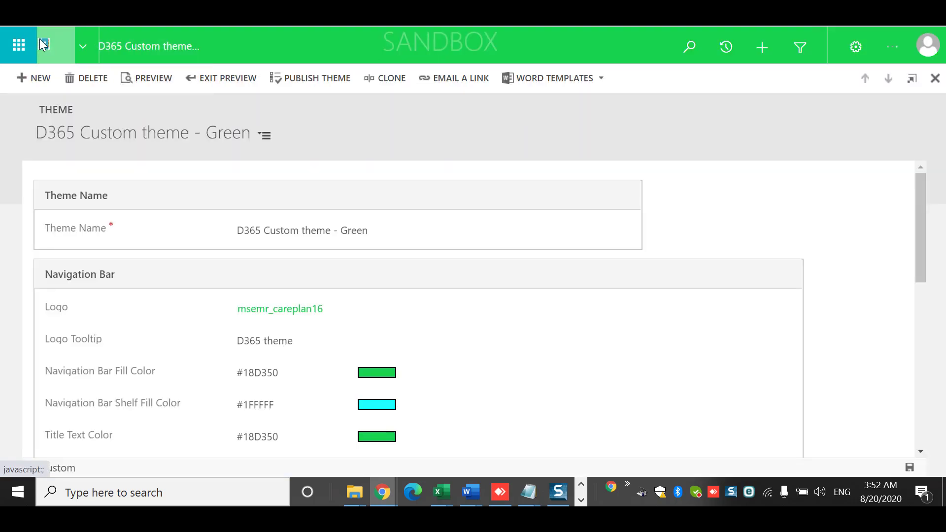
click(83, 47)
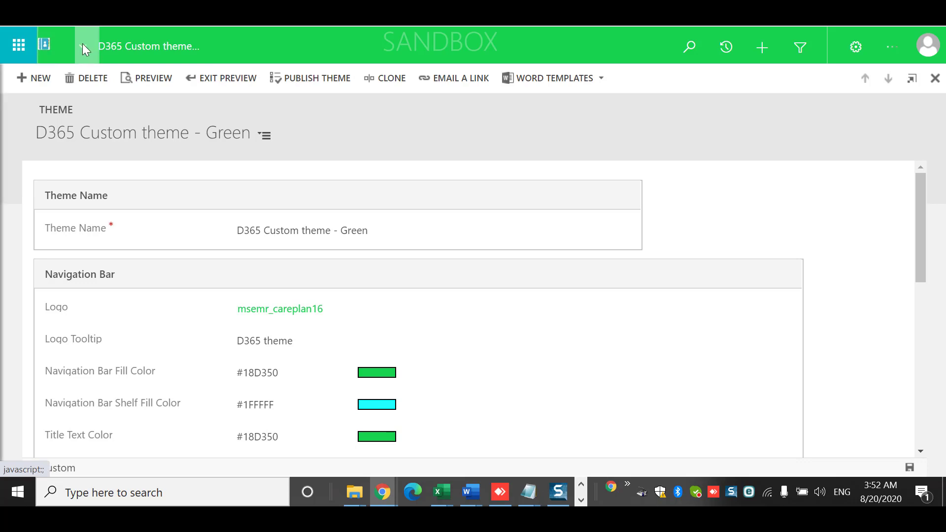
click(250, 78)
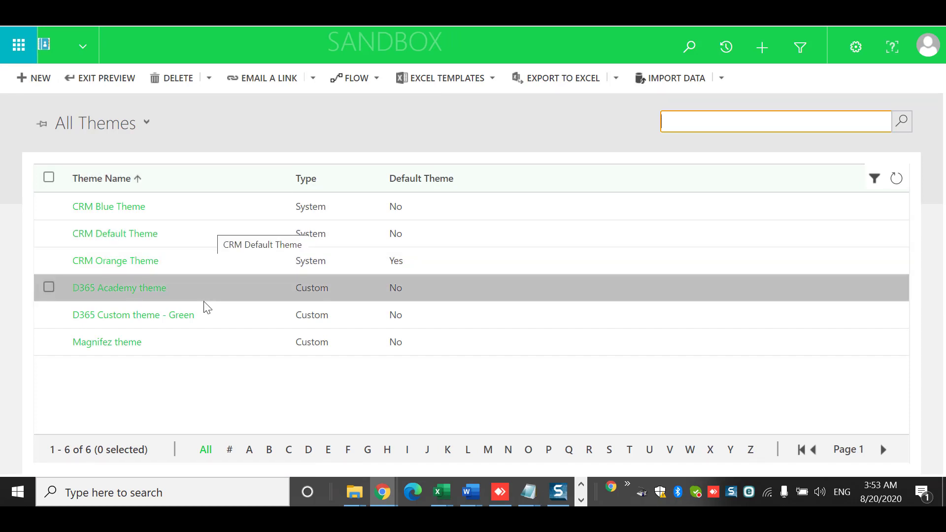
Open "D365 Custom theme - Green" from the list for editing and try a Navigation Bar Shelf Fill Color of #4FFFFF.
click(197, 341)
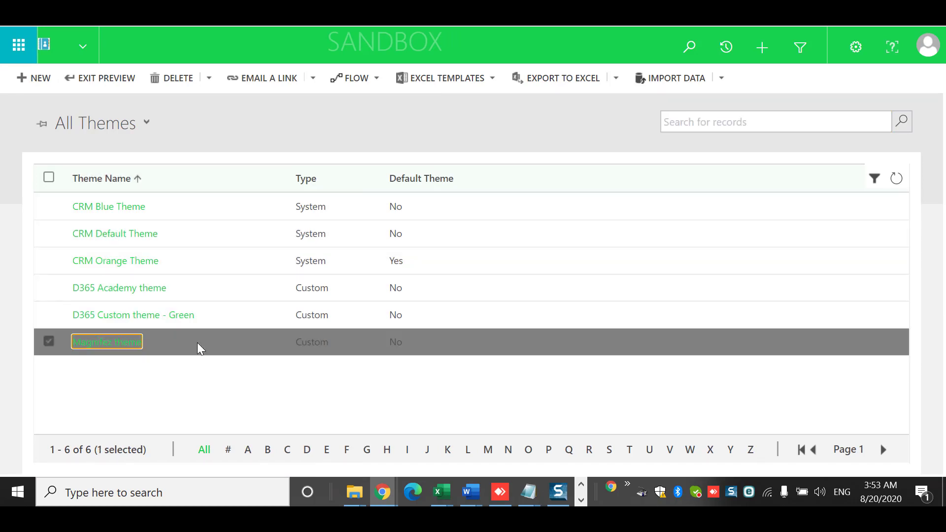
click(222, 319)
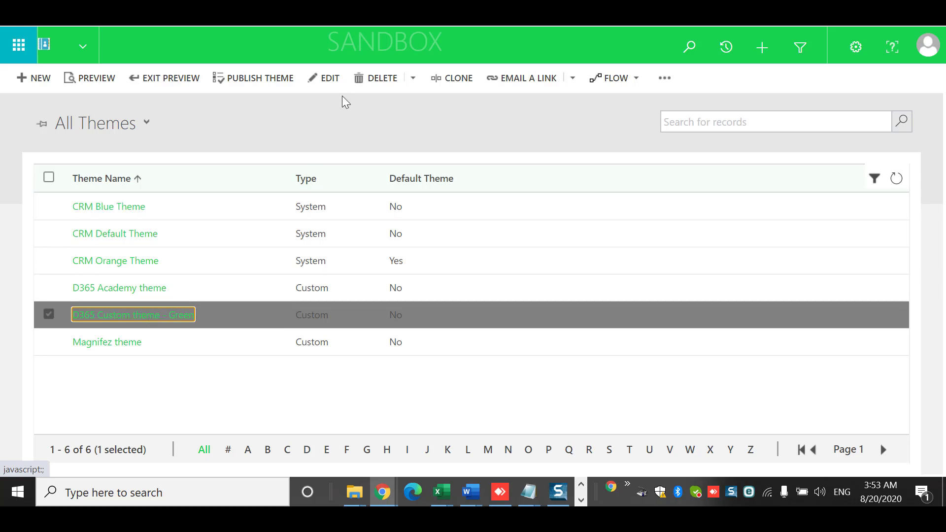
click(323, 78)
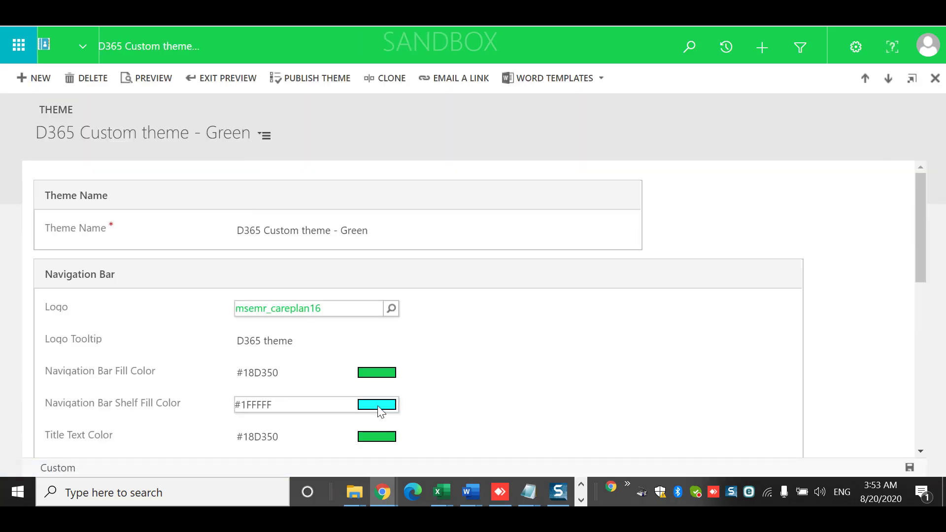
click(296, 408)
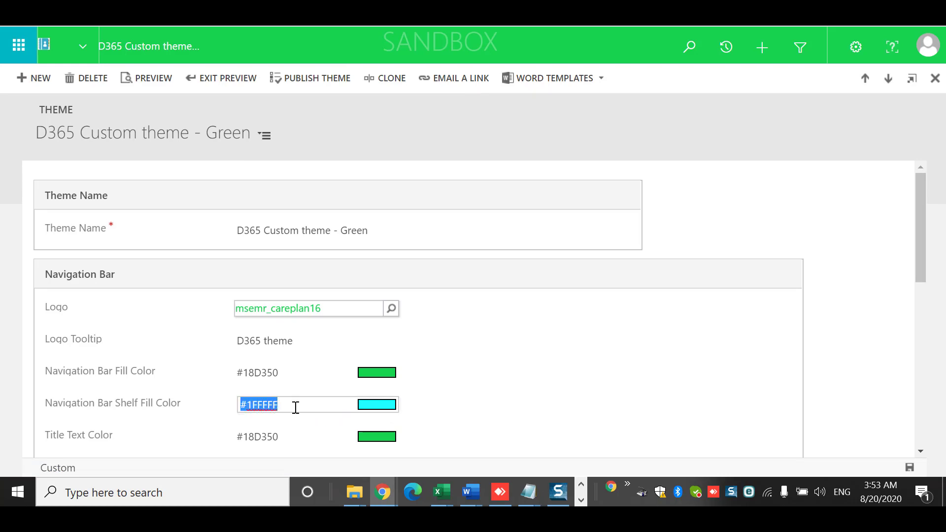
click(256, 405)
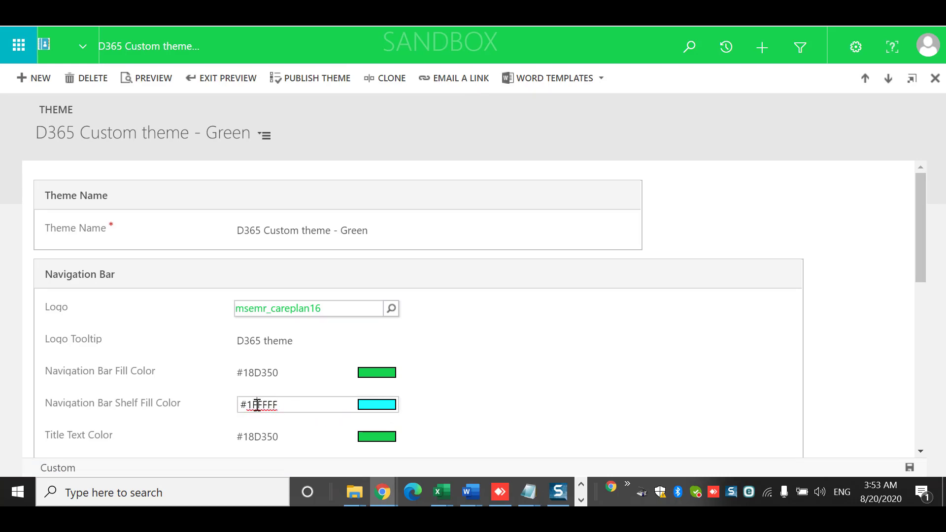
key(BackSpace)
text(4)
key(Tab)
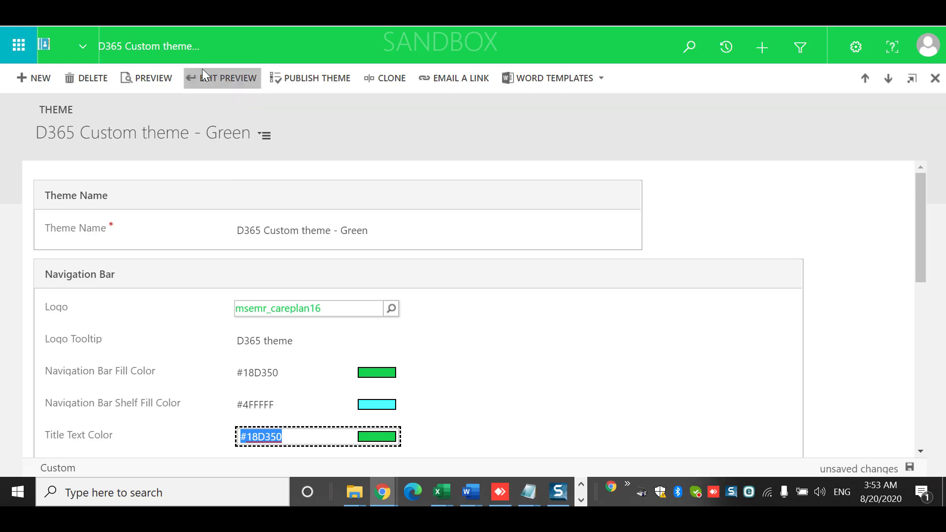
Exit the preview, reopen "D365 Custom theme - Green" from the list of all themes, and publish it.
click(212, 83)
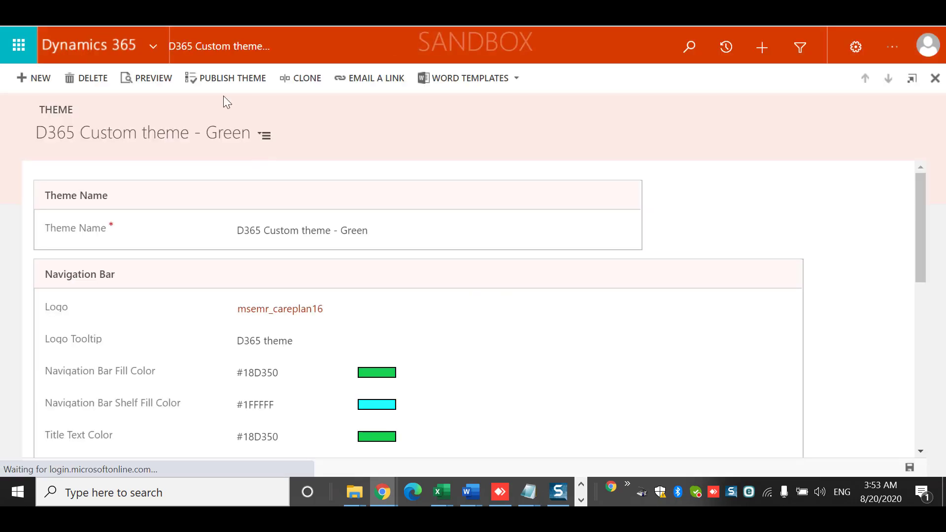
click(142, 46)
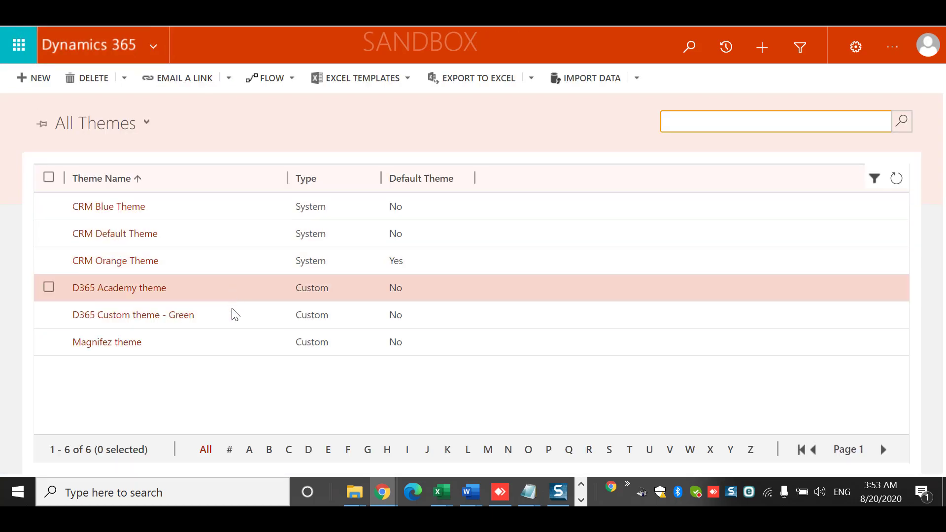
click(182, 318)
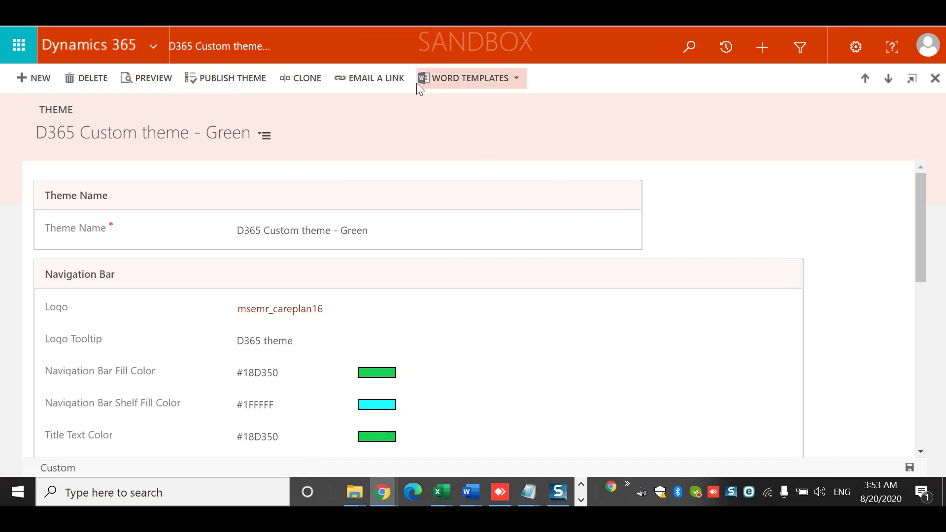
click(207, 79)
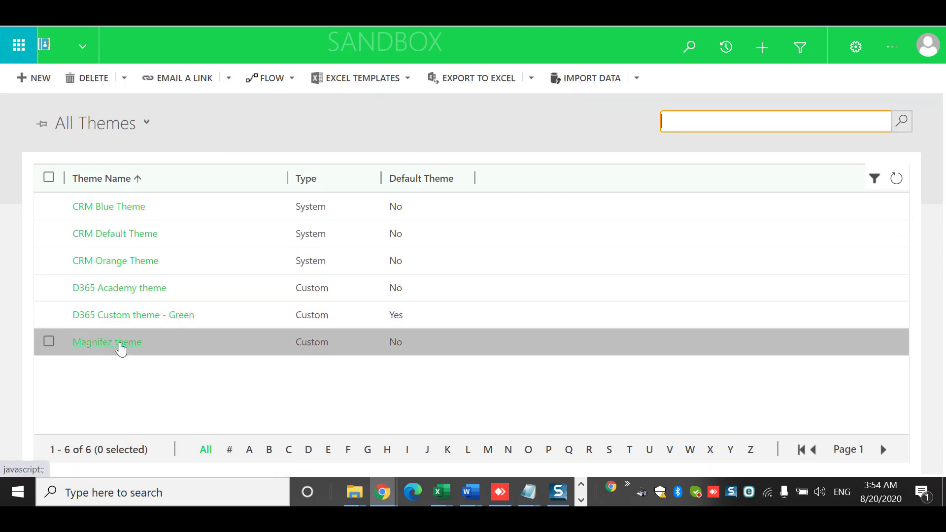
Open the Magnifez theme from the list of all themes and review its navigation bar colors.
click(122, 345)
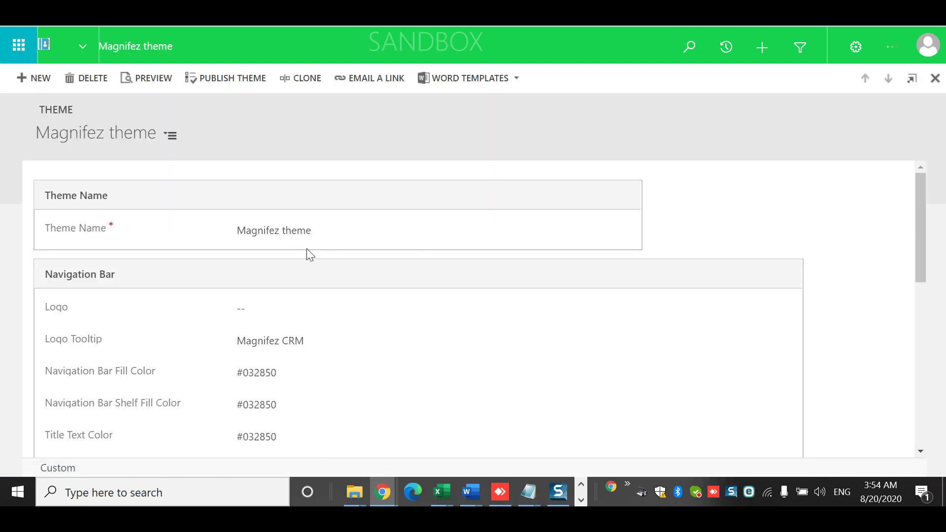
click(334, 236)
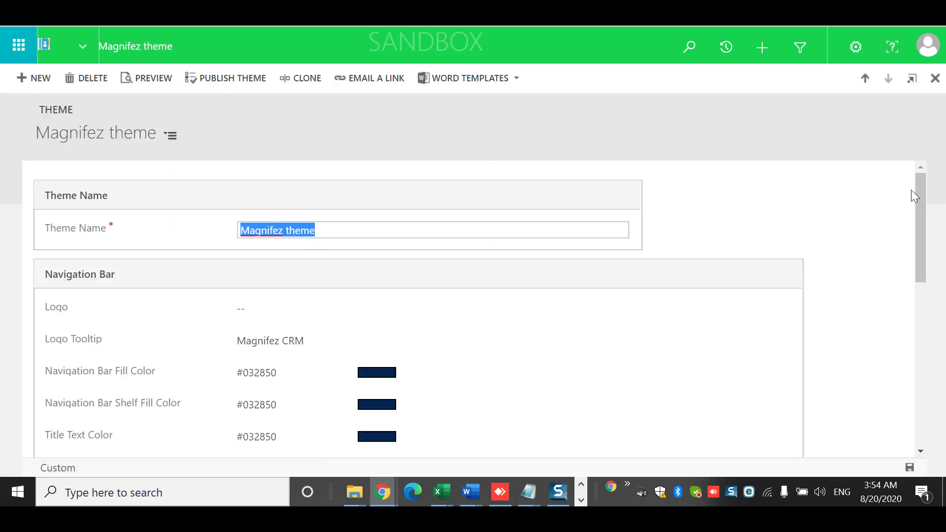
scroll(930, 236, down, 1)
scroll(930, 237, down, 1)
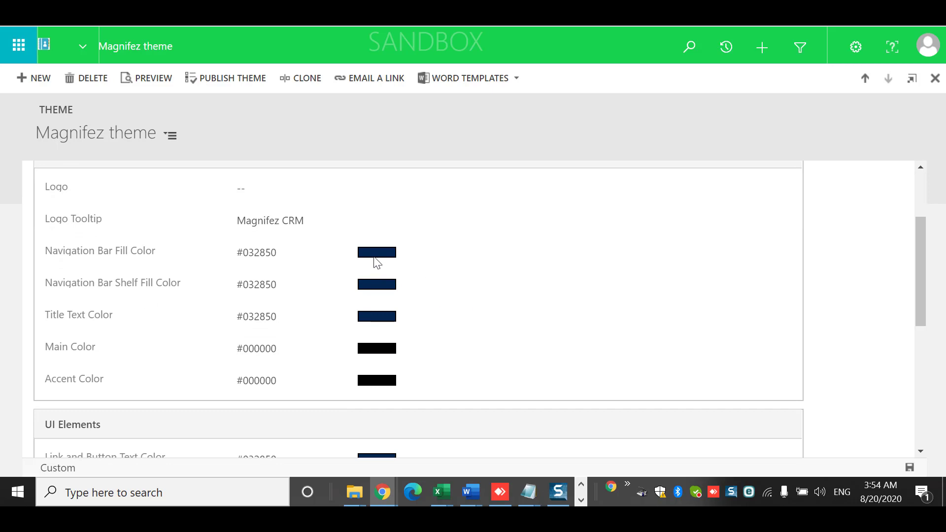
drag(920, 282, 887, 173)
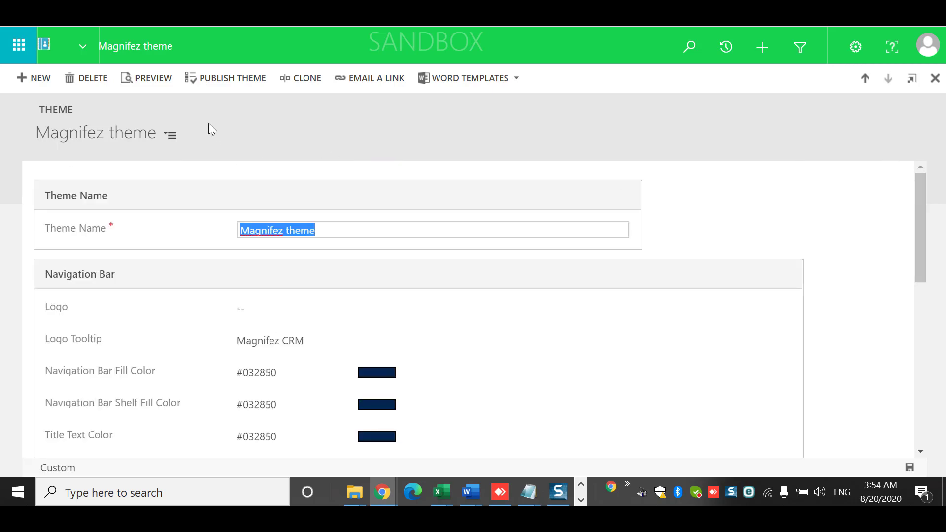
Publish the Magnifez theme.
click(203, 77)
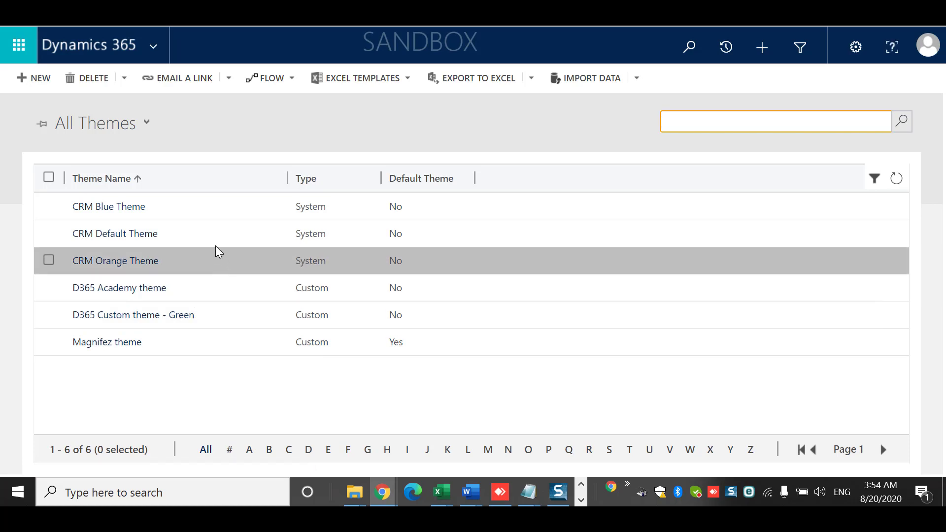
Open CRM Blue Theme from the list of all themes and clone it.
click(224, 211)
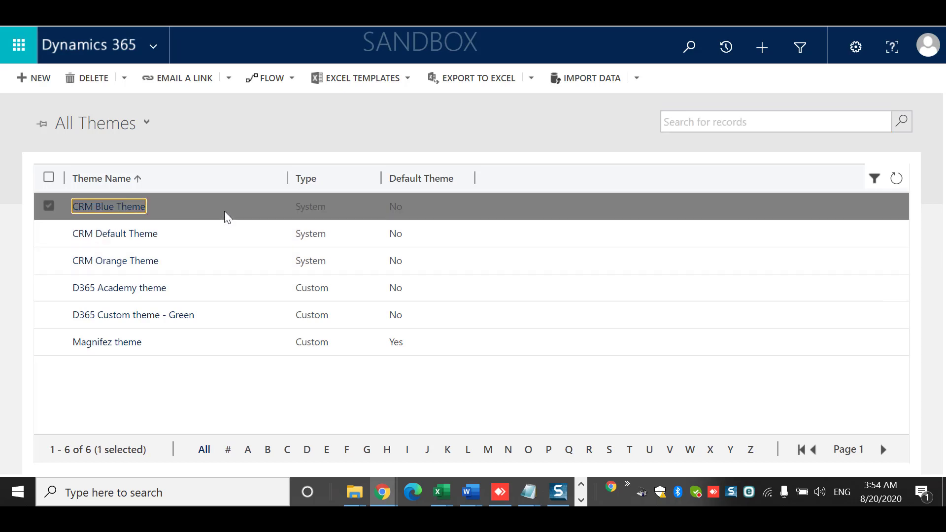
double_click(224, 210)
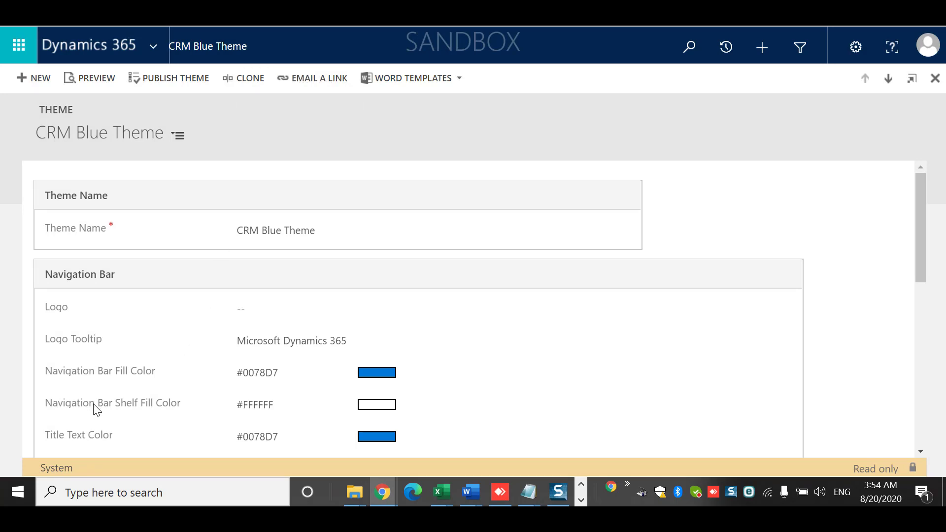
click(249, 78)
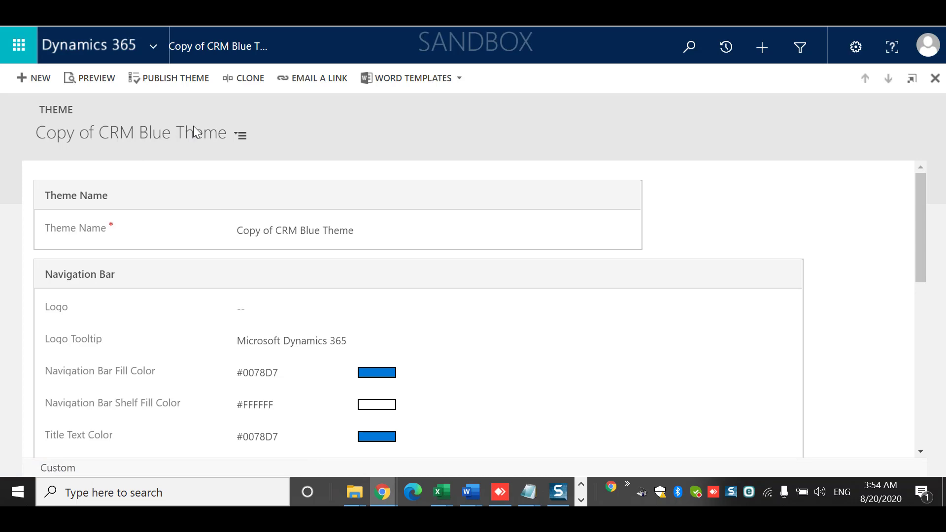
Rename the cloned theme as "CRM Blue Theme - updated".
click(294, 236)
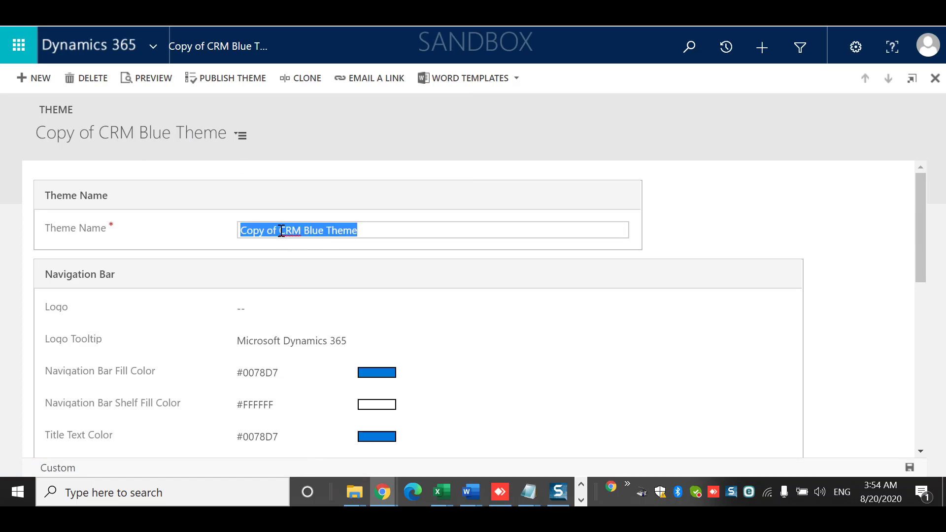
click(280, 231)
key(BackSpace)
key(BackSpace)
key(BackSpace)
key(BackSpace)
key(BackSpace)
key(BackSpace)
key(BackSpace)
key(BackSpace)
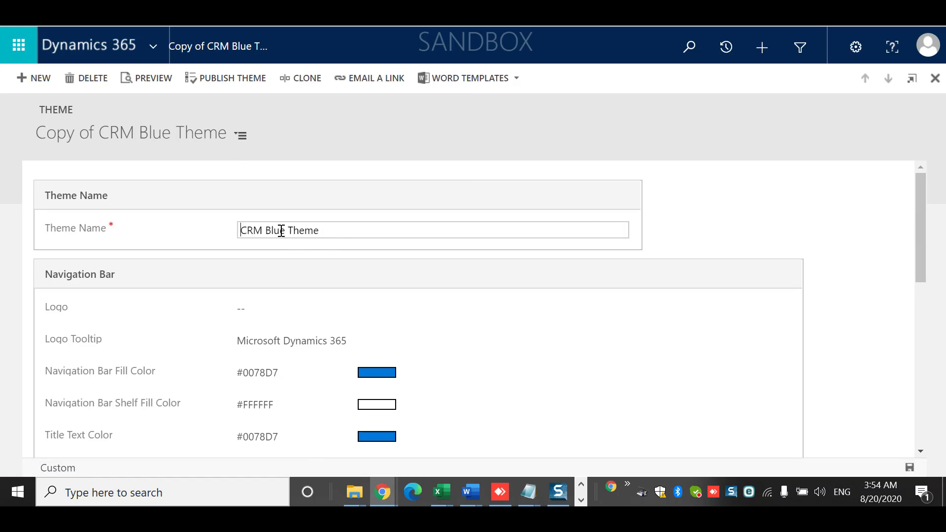
click(325, 232)
text(- updated)
Set the cloned theme's logo to the msemr_apptemr16 web resource.
click(315, 308)
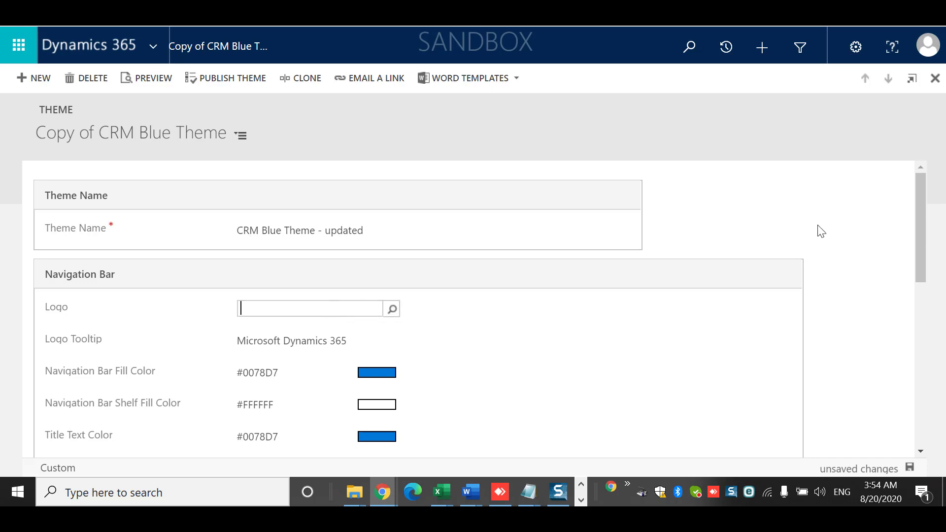
click(394, 309)
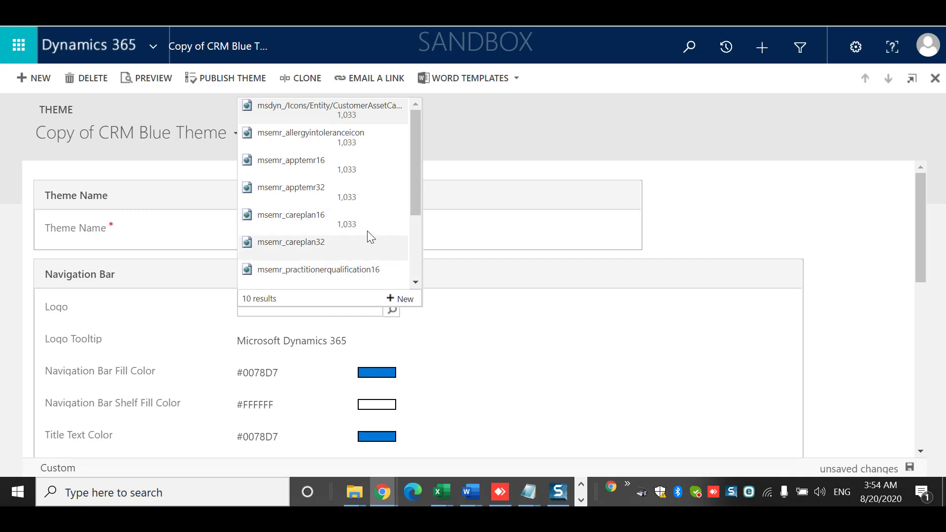
click(389, 180)
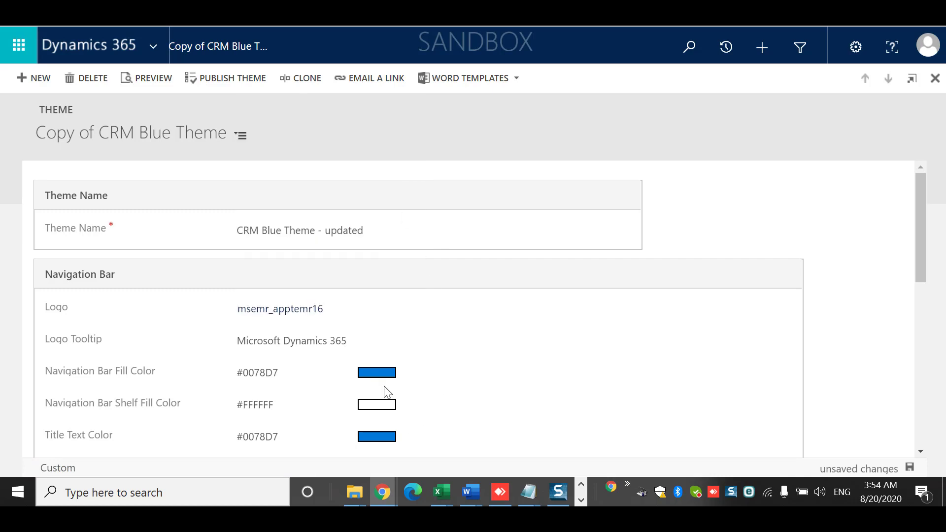
Set the cloned theme's Navigation Bar Fill Color to #0178D7.
click(326, 379)
click(257, 373)
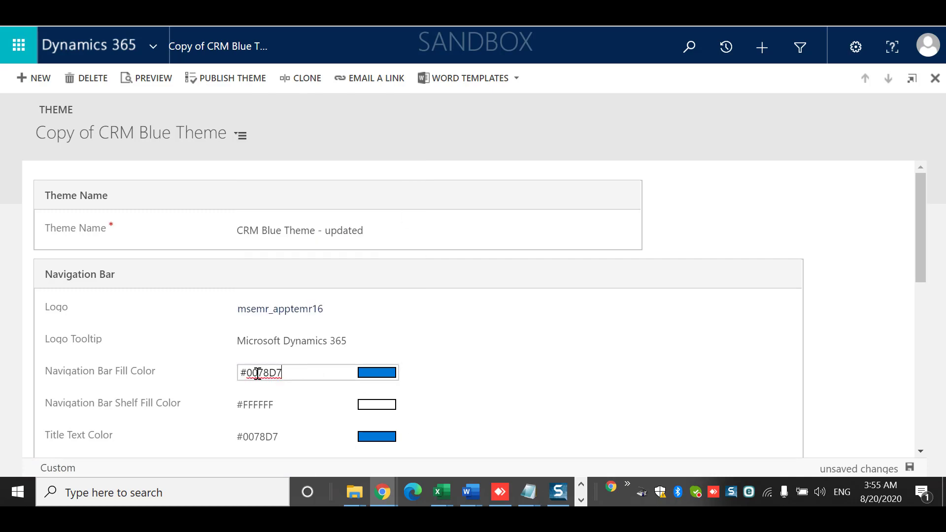
key(BackSpace)
text(1)
click(469, 381)
Set the Navigation Bar Shelf Fill Color to #1FFFFF and save the theme.
click(363, 406)
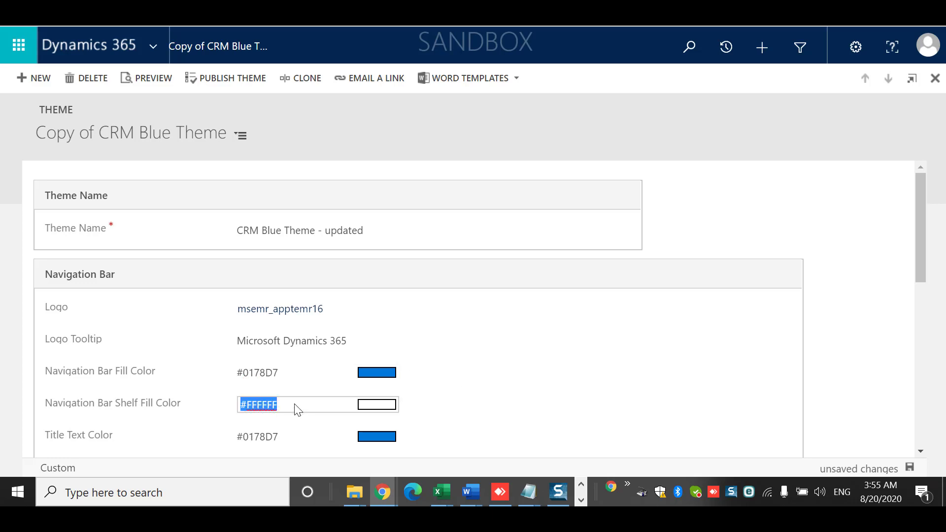
click(253, 409)
key(BackSpace)
text(1)
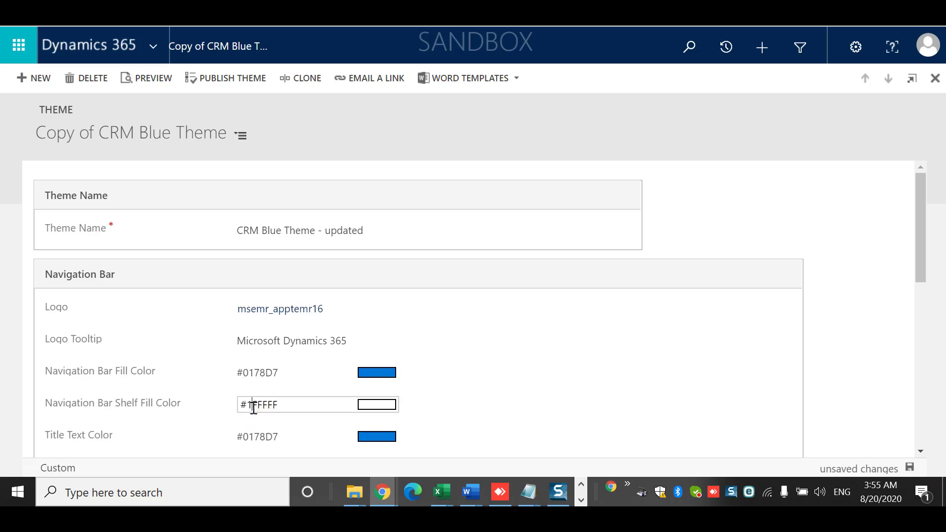
key(Tab)
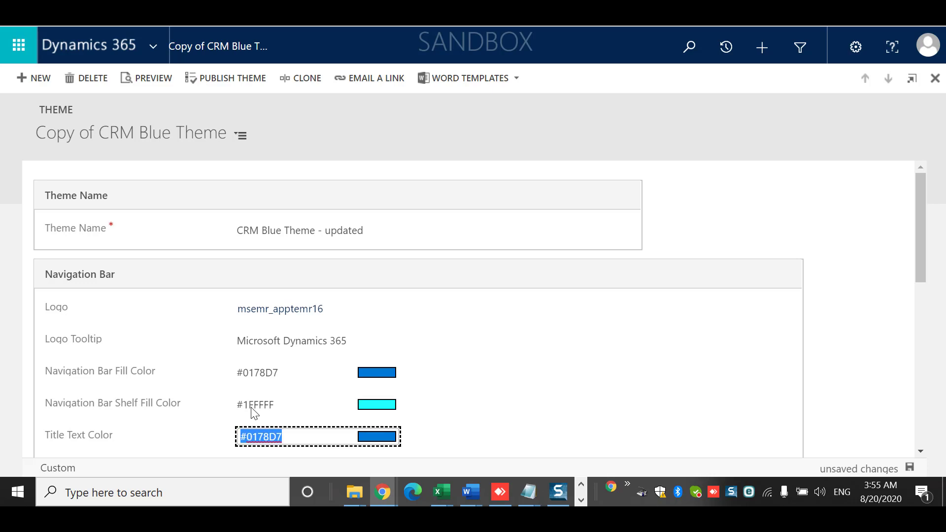
key(ctrl+s)
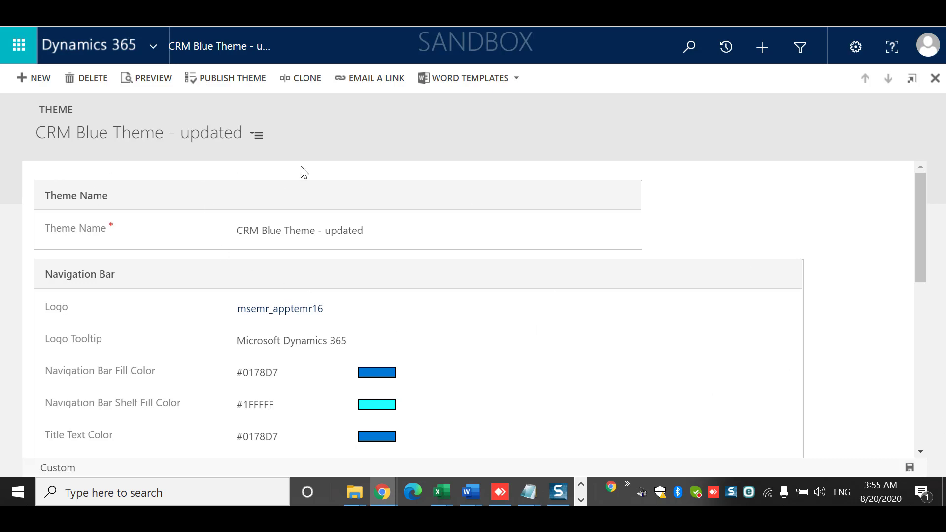
Preview "CRM Blue Theme - updated", and exit the preview back to the list of all themes.
click(150, 78)
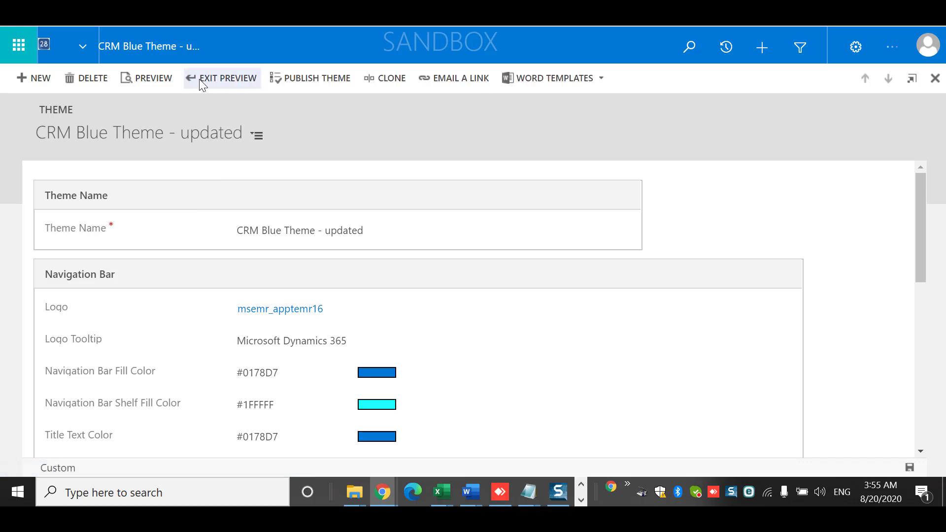
click(199, 79)
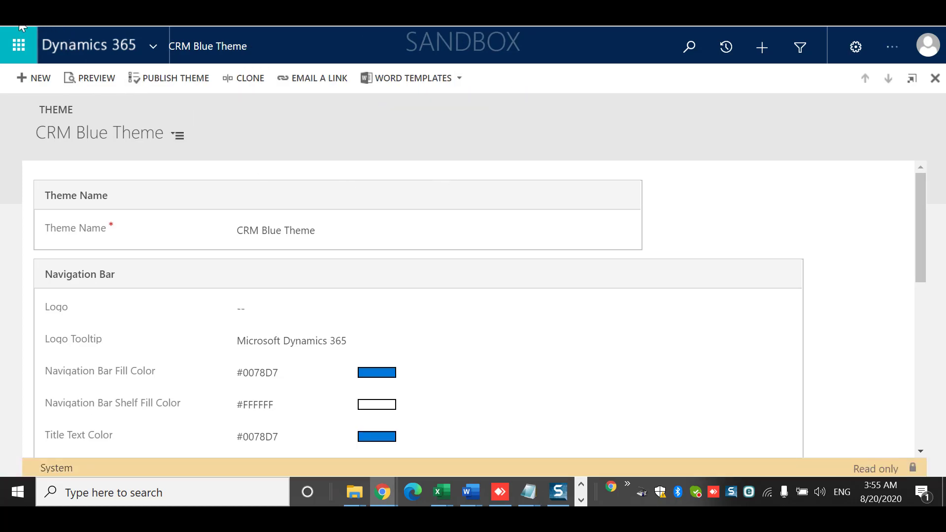
key(alt+Left)
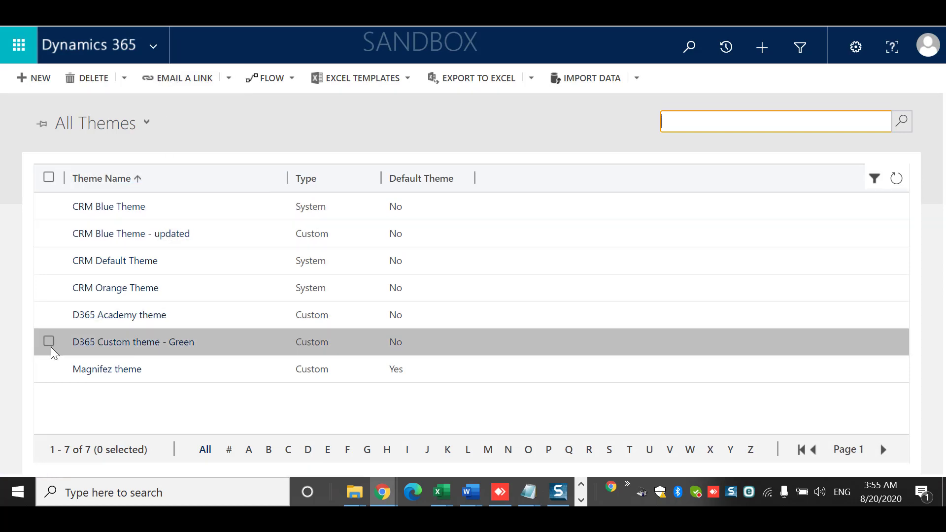
Select "D365 Custom theme - Green" in the list and look at its delete options without deleting it.
click(49, 341)
click(329, 78)
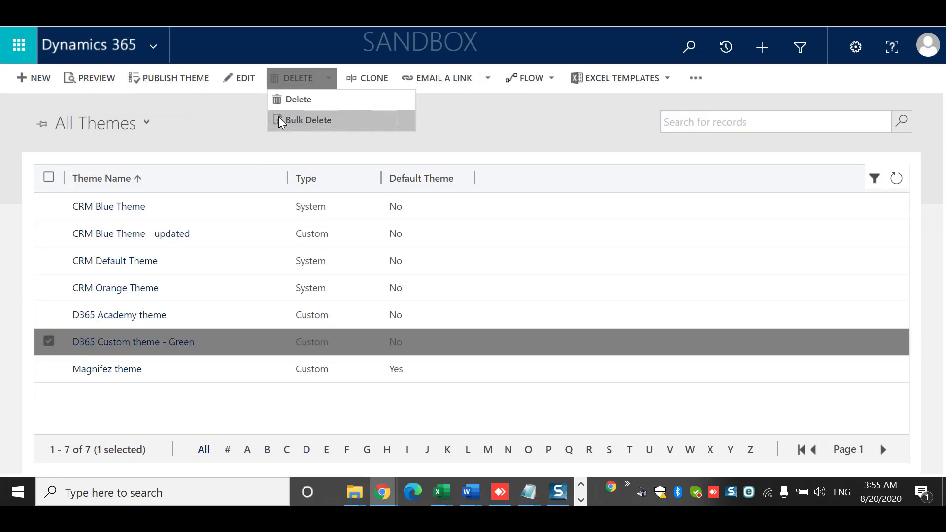
key(Escape)
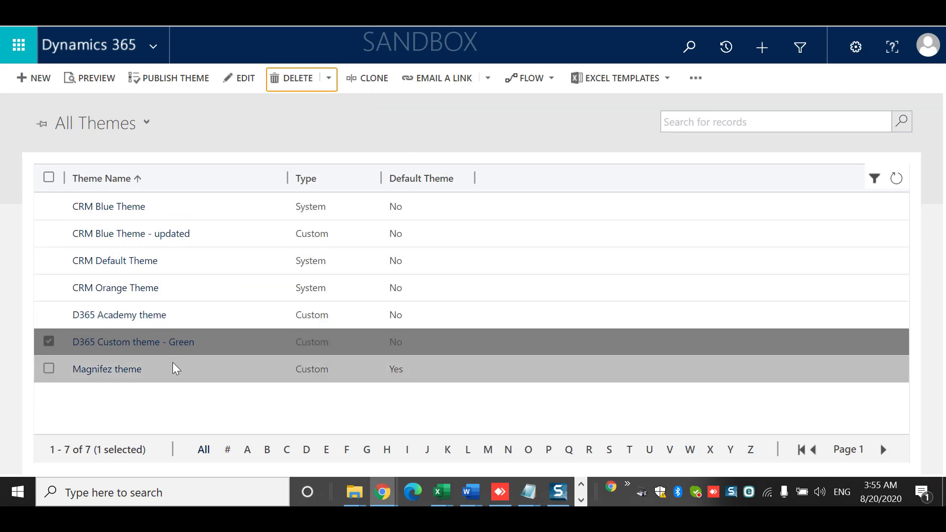
click(575, 135)
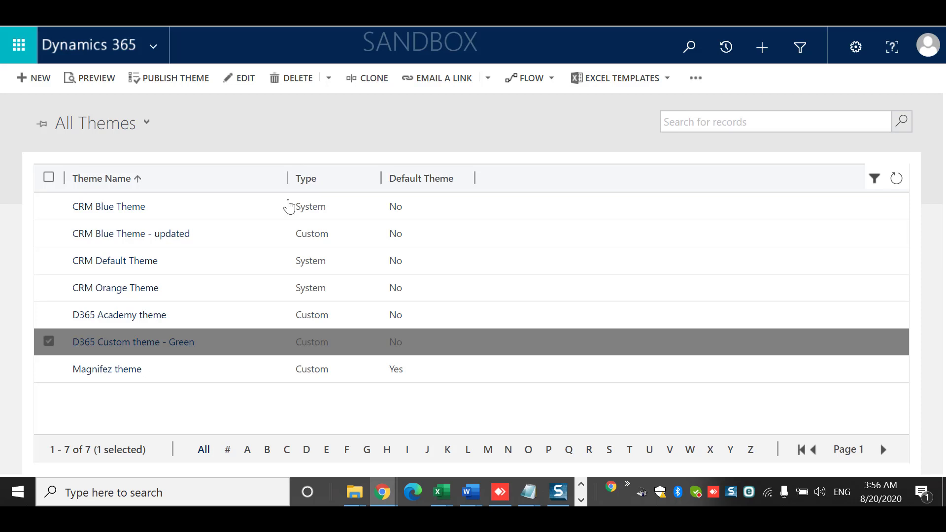
click(581, 499)
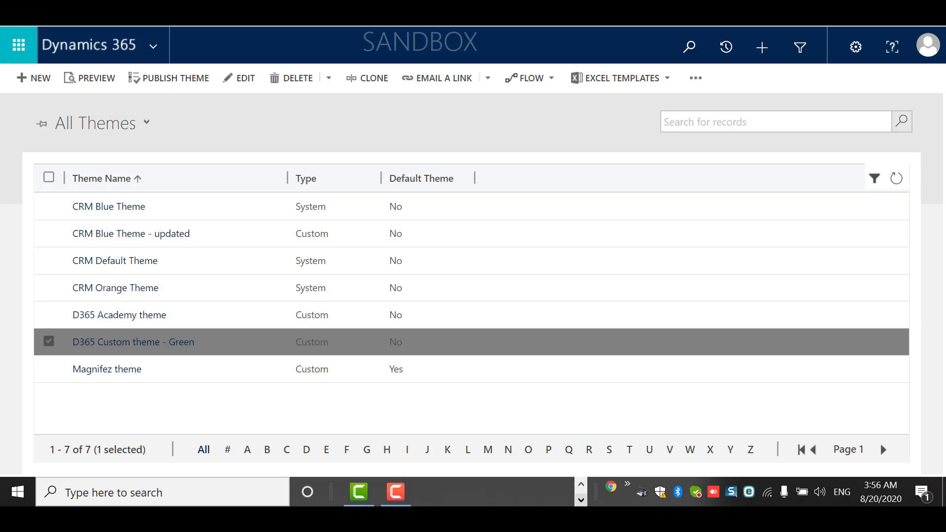
click(396, 491)
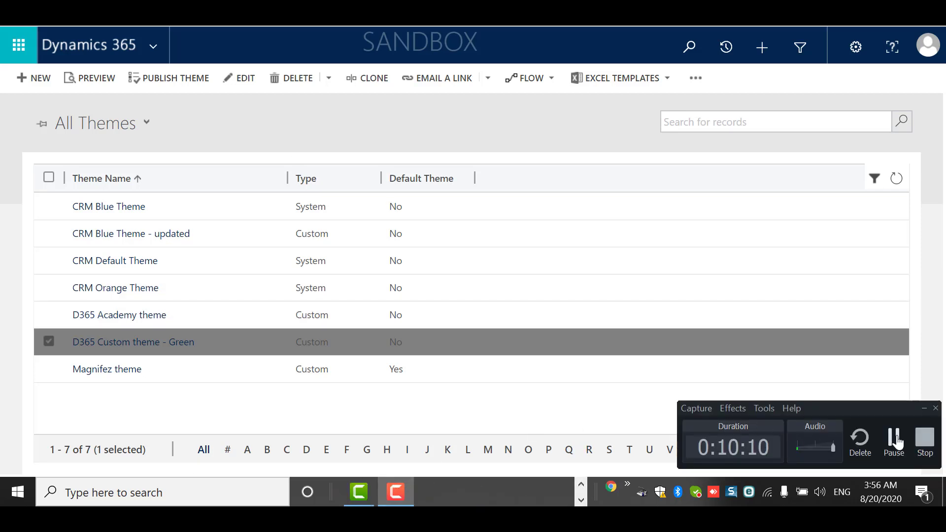